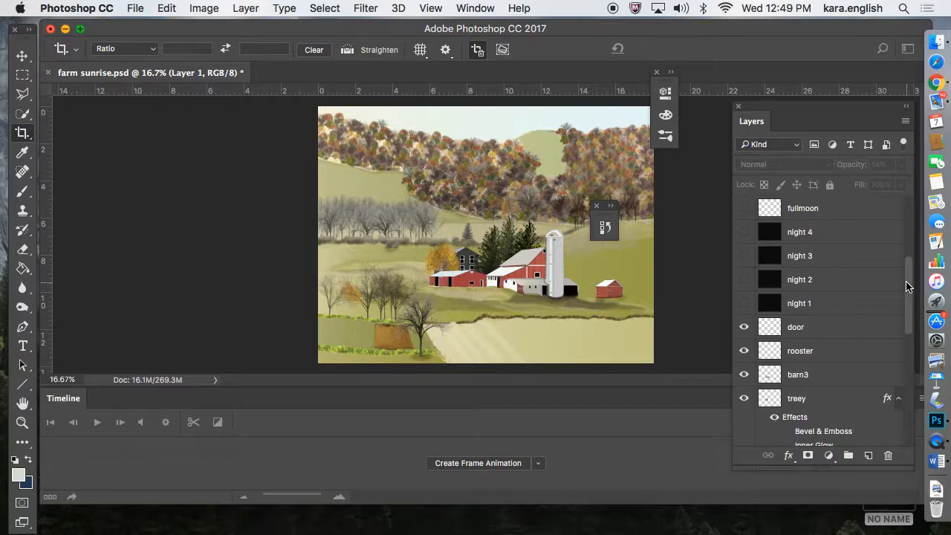
Make the night 1, sky 1 and fullmoon layers visible to compose the opening night scene.
{"action": "scroll", "coordinate": [908, 281], "scroll_direction": "up", "scroll_amount": 1}
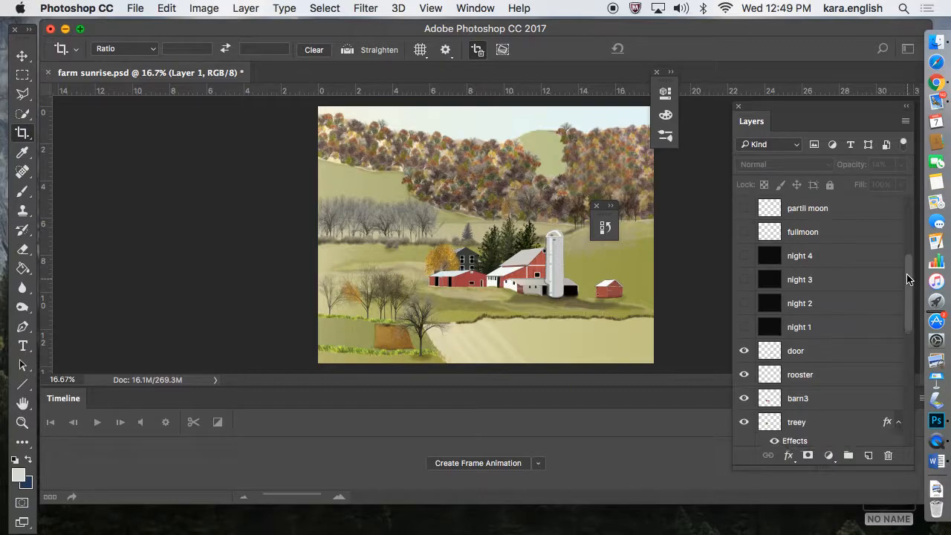
{"action": "left_click_drag", "start_coordinate": [824, 111], "coordinate": [792, 108]}
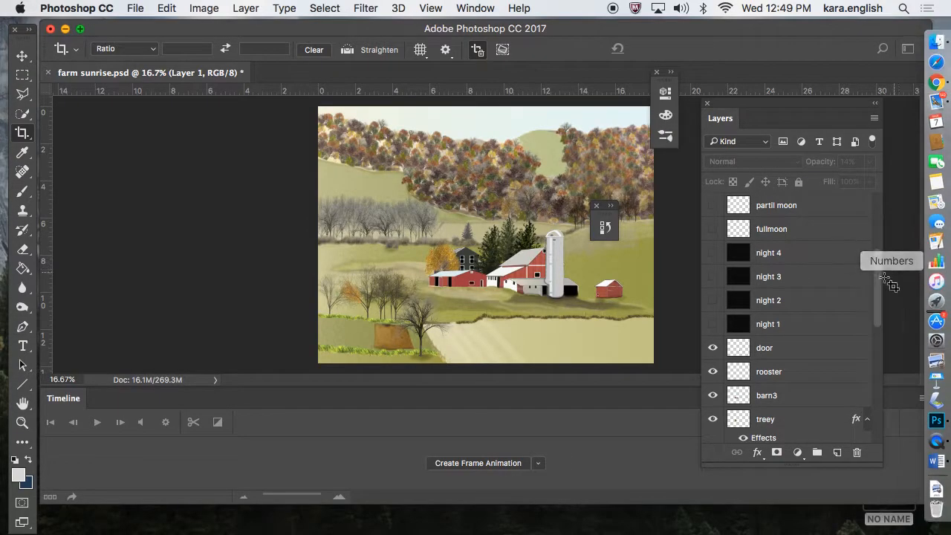
{"action": "left_click", "coordinate": [712, 326]}
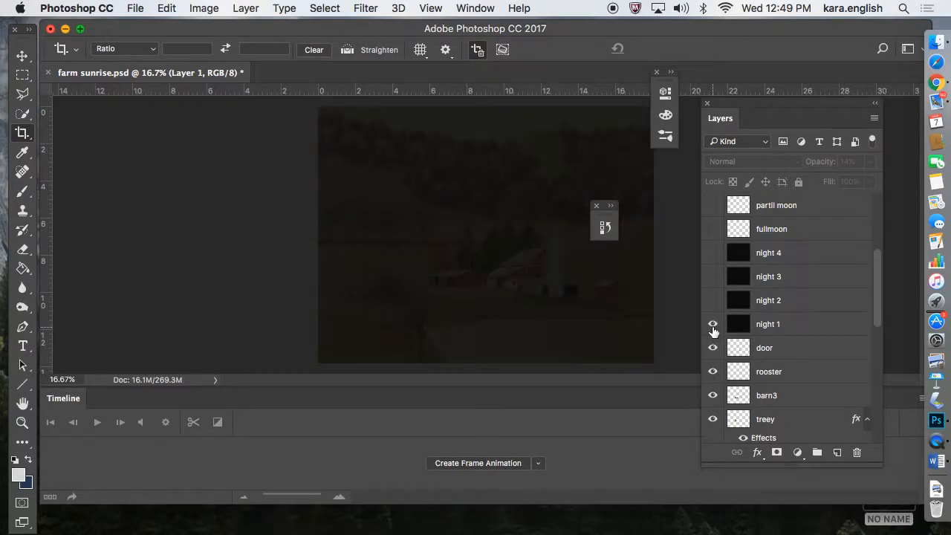
{"action": "left_click", "coordinate": [815, 325]}
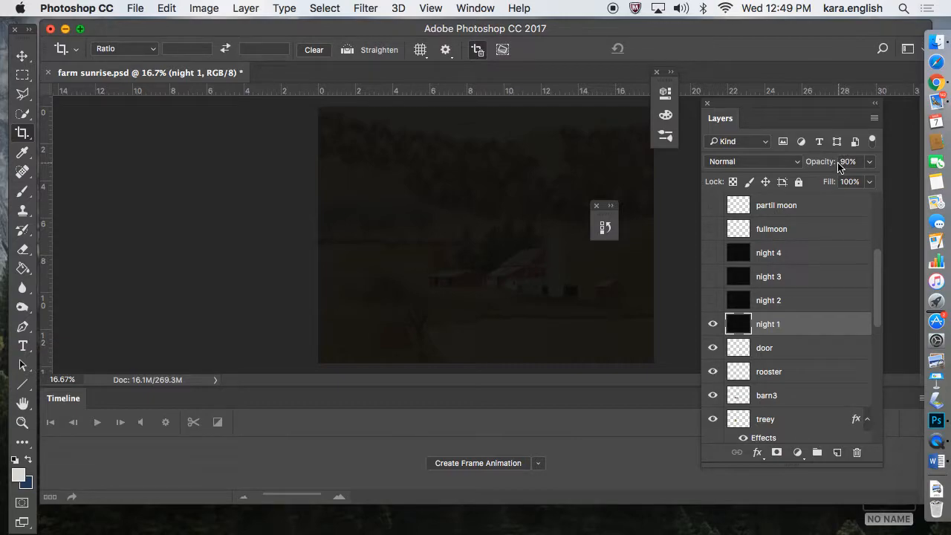
{"action": "left_click_drag", "start_coordinate": [879, 268], "coordinate": [875, 239]}
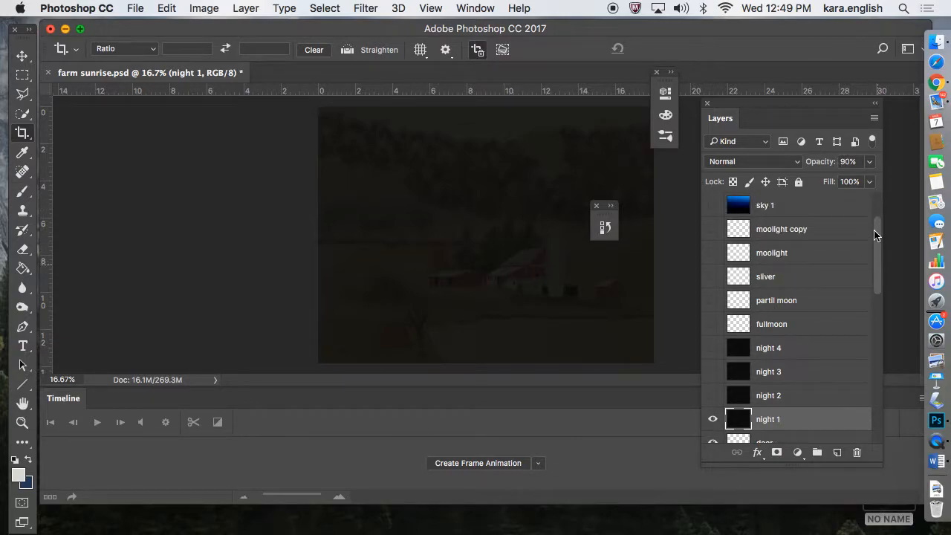
{"action": "left_click", "coordinate": [712, 205]}
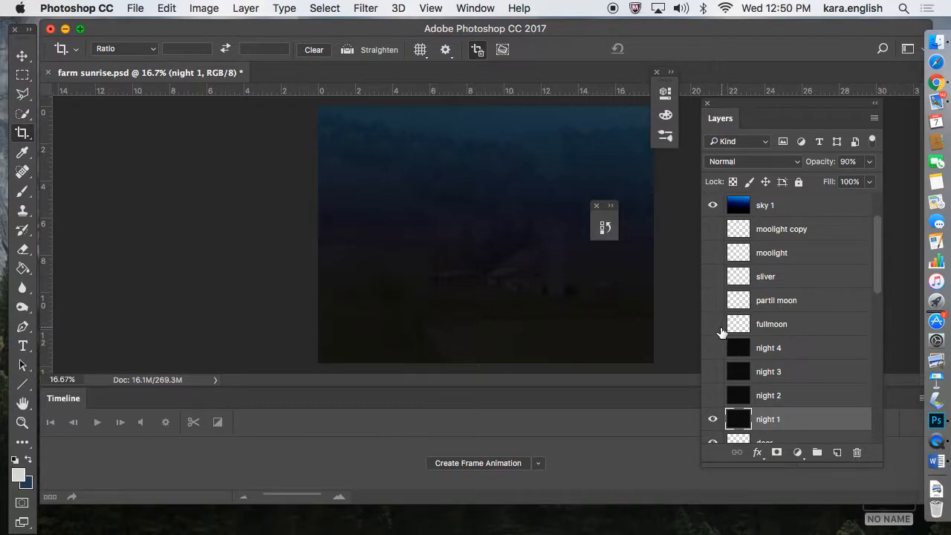
{"action": "left_click", "coordinate": [713, 325]}
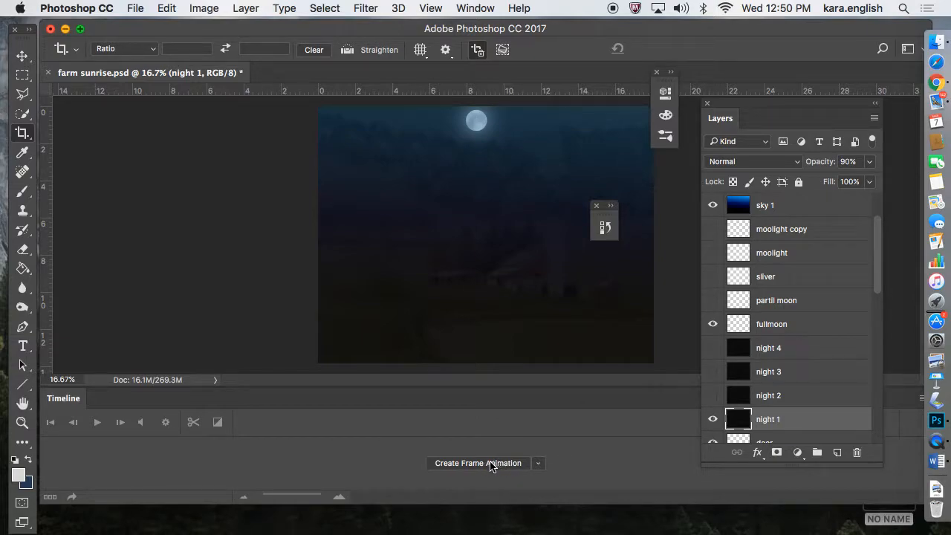
Create a frame animation in the timeline with the full-moon night scene as its first frame.
{"action": "left_click", "coordinate": [471, 9]}
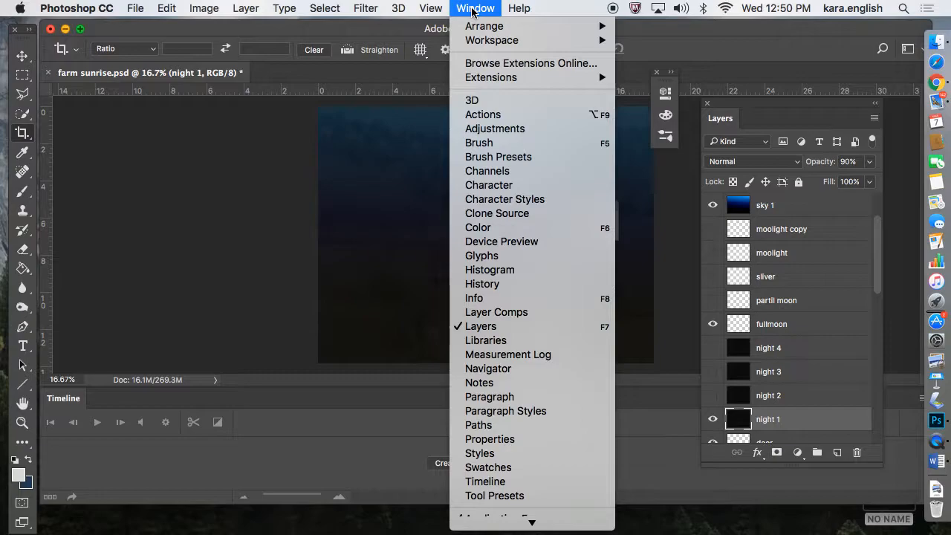
{"action": "left_click", "coordinate": [436, 65]}
{"action": "left_click", "coordinate": [491, 465]}
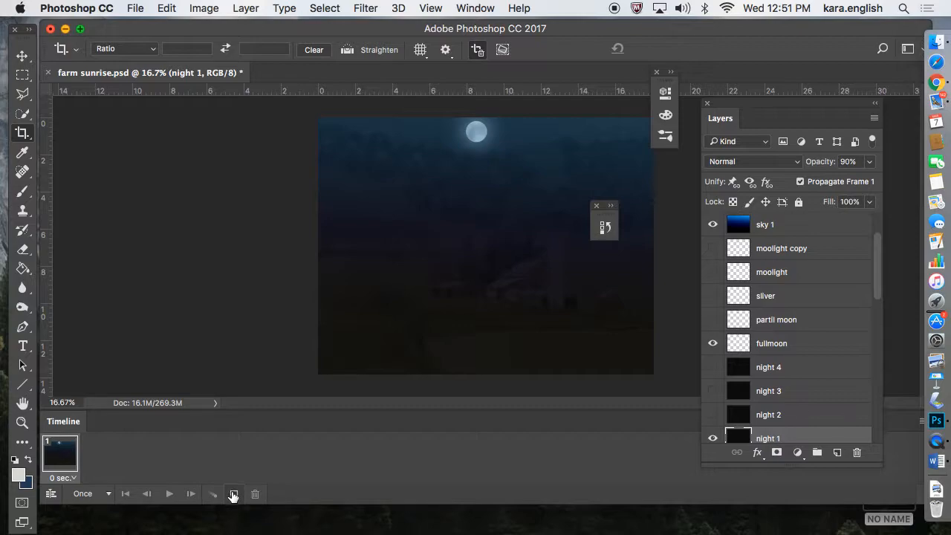
Add a second animation frame and replace the visible night 1 layer with night 2 in it.
{"action": "left_click", "coordinate": [234, 495]}
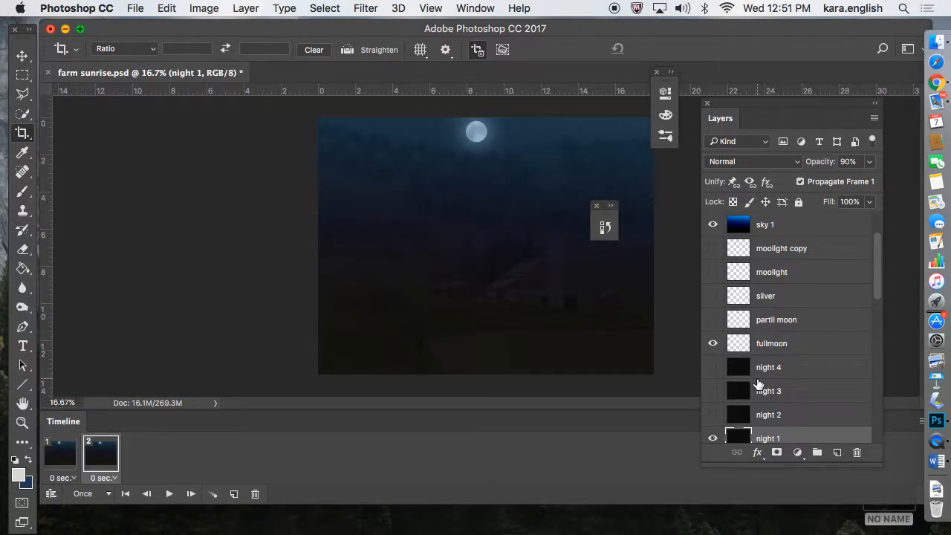
{"action": "scroll", "coordinate": [880, 297], "scroll_direction": "down", "scroll_amount": 1}
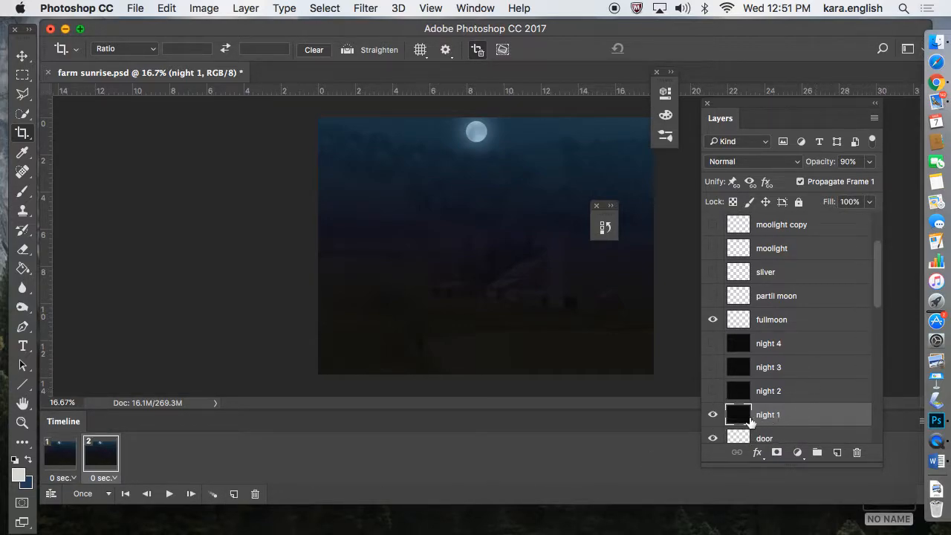
{"action": "left_click", "coordinate": [713, 415]}
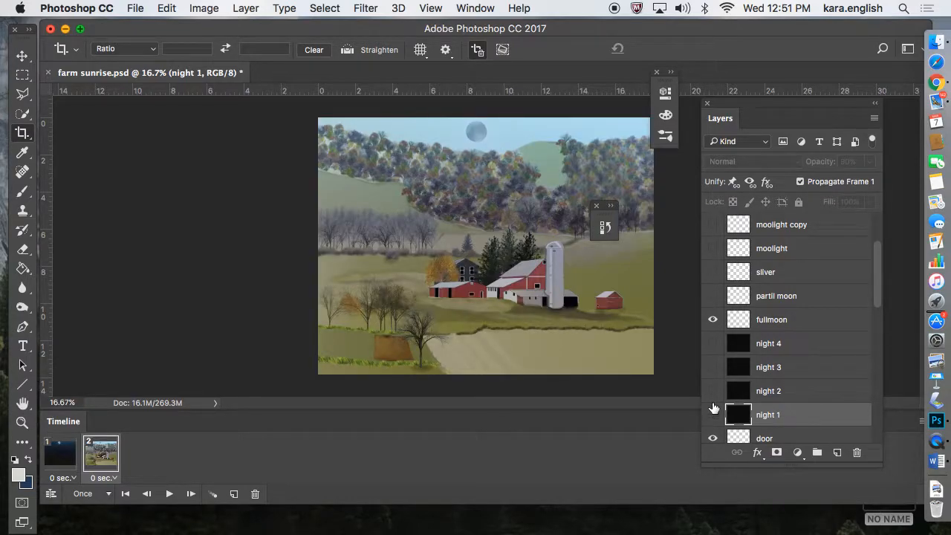
{"action": "left_click", "coordinate": [713, 391]}
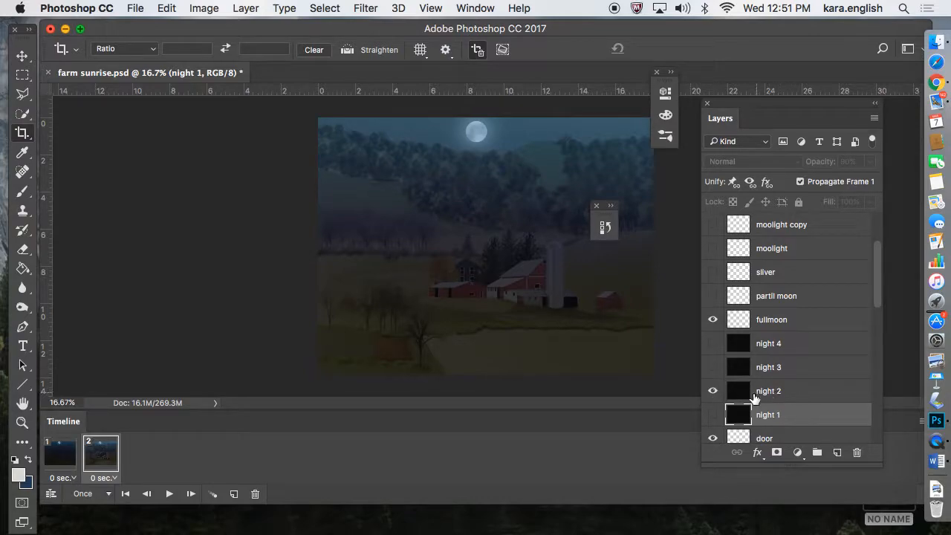
{"action": "left_click", "coordinate": [805, 400]}
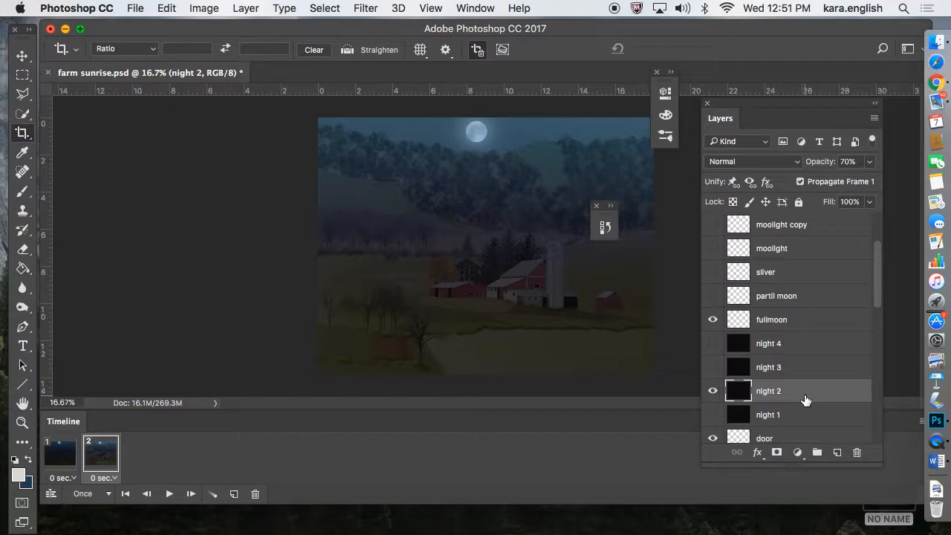
In frame 2, hide the fullmoon layer and show the partil moon and moolight copy layers.
{"action": "left_click_drag", "start_coordinate": [878, 267], "coordinate": [881, 246]}
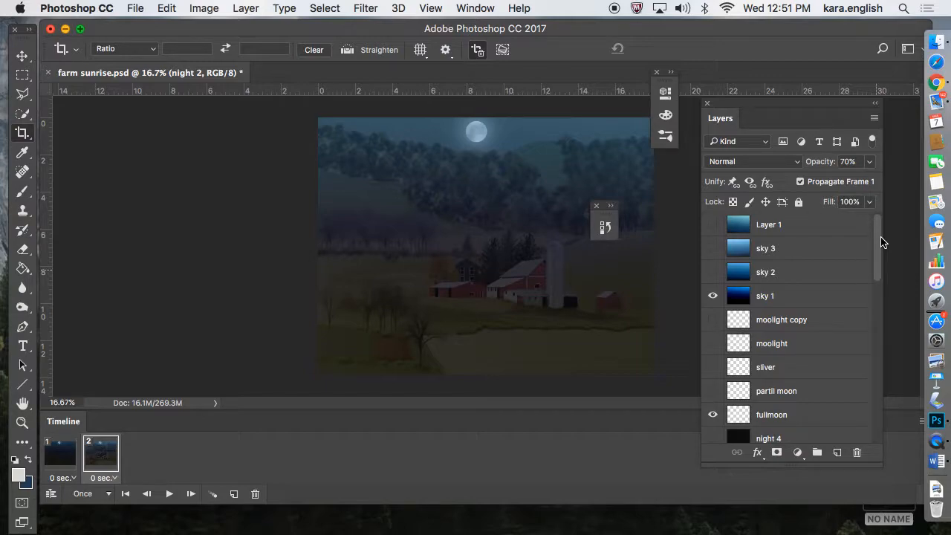
{"action": "scroll", "coordinate": [881, 245], "scroll_direction": "down", "scroll_amount": 1}
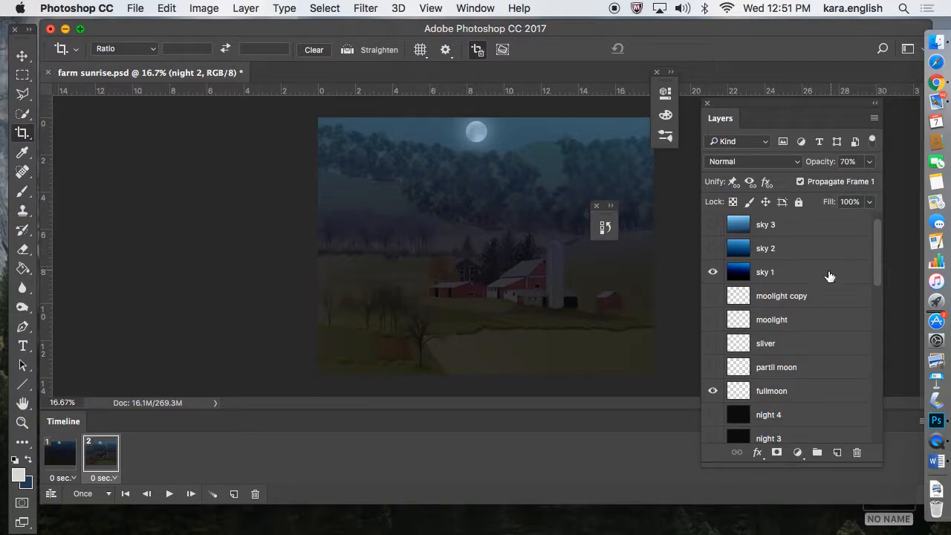
{"action": "left_click", "coordinate": [712, 391]}
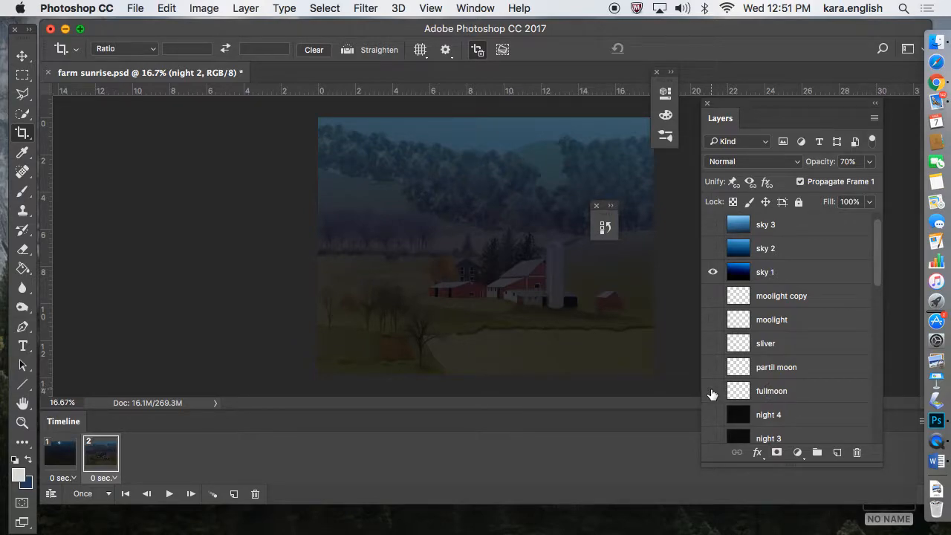
{"action": "left_click", "coordinate": [713, 368]}
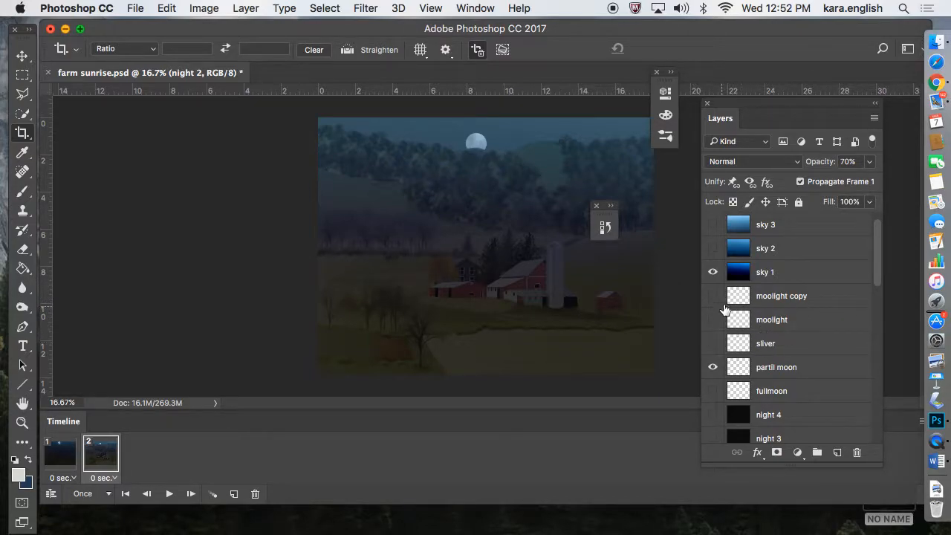
{"action": "left_click", "coordinate": [714, 298]}
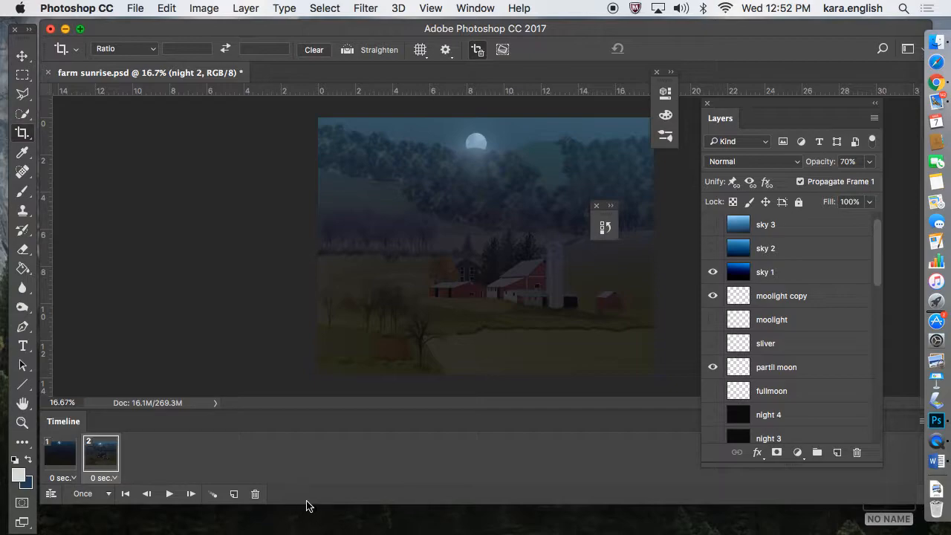
Add a third animation frame and replace the visible night 2 layer with night 3 in it.
{"action": "left_click", "coordinate": [234, 494]}
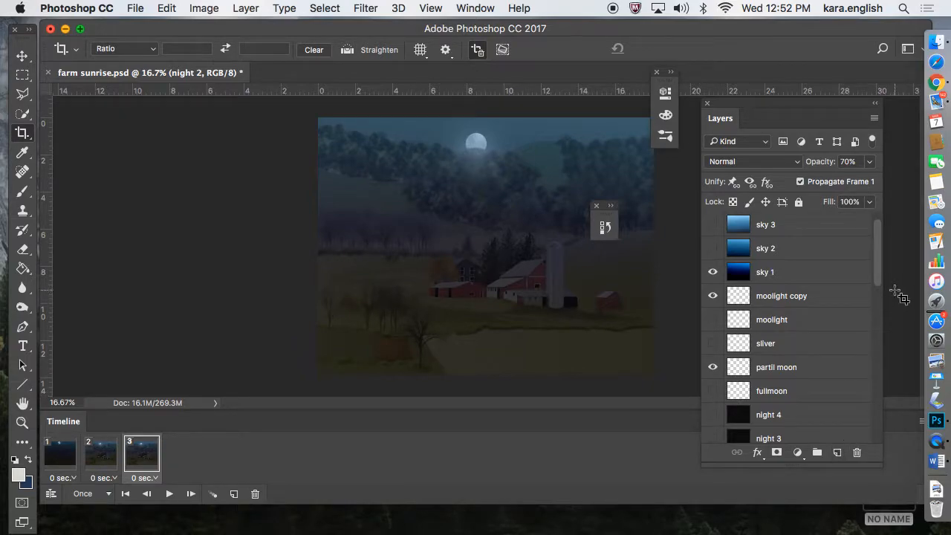
{"action": "left_click_drag", "start_coordinate": [882, 286], "coordinate": [880, 299]}
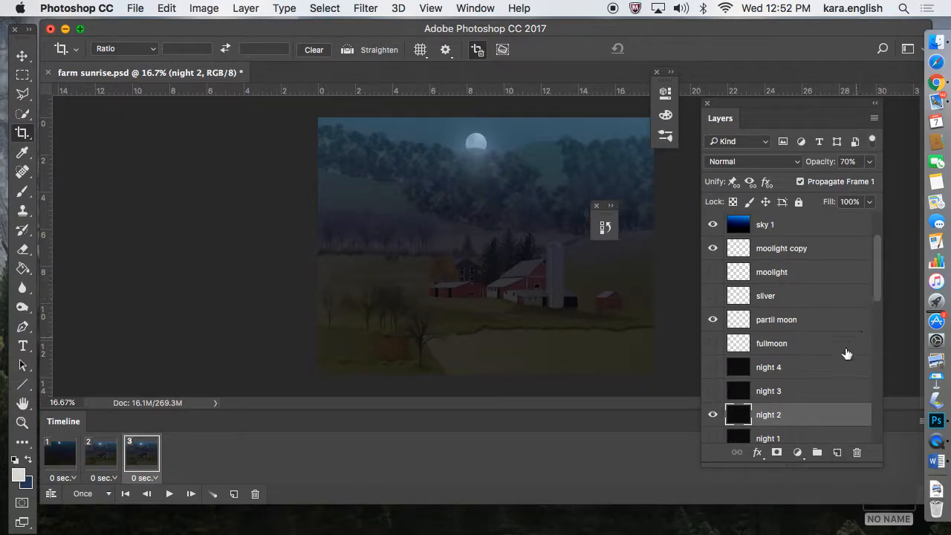
{"action": "left_click", "coordinate": [711, 416]}
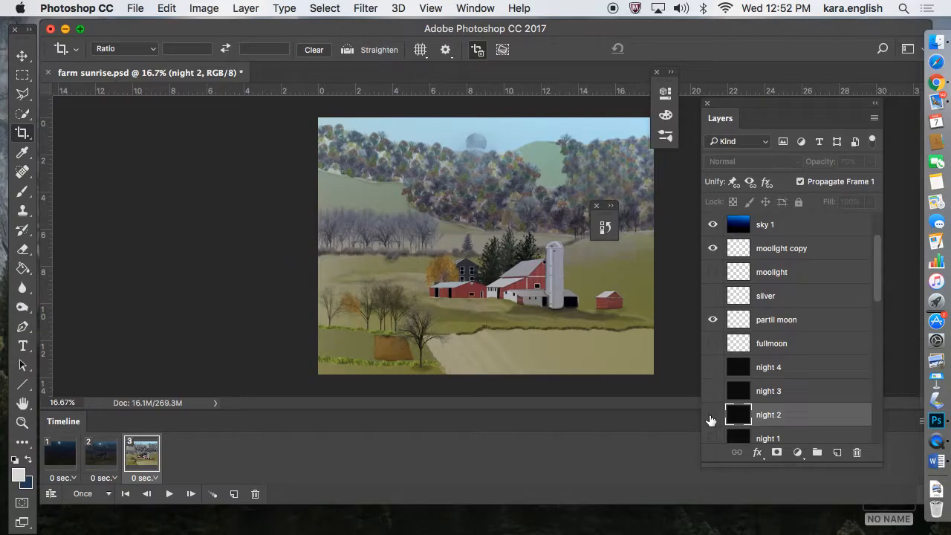
{"action": "left_click", "coordinate": [713, 392]}
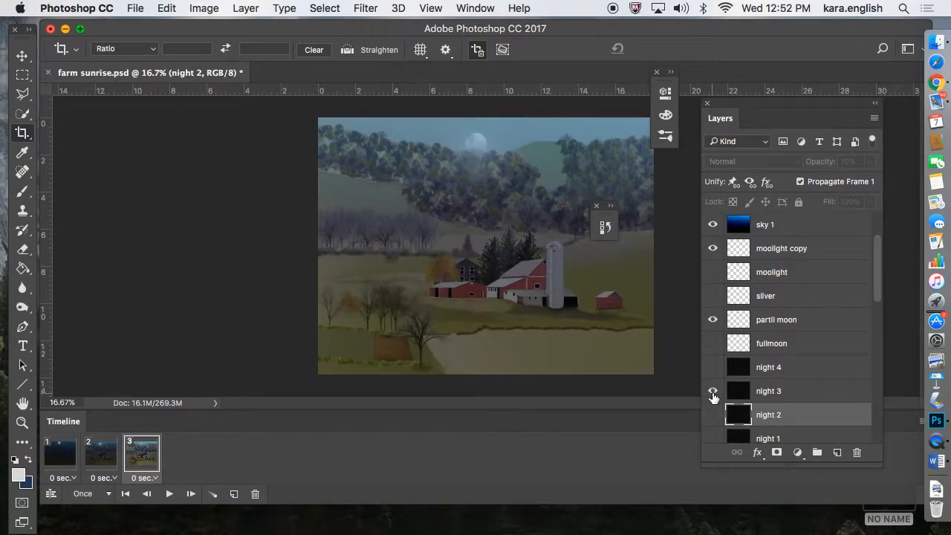
{"action": "left_click", "coordinate": [788, 399]}
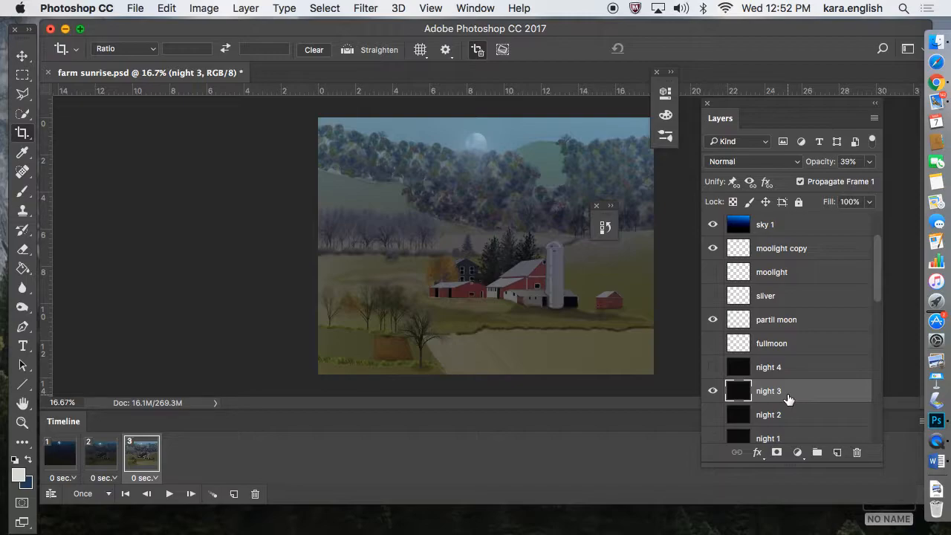
In frame 3, switch the visible sky from sky 1 to sky 2 and the moon from partil moon to sliver.
{"action": "left_click_drag", "start_coordinate": [877, 292], "coordinate": [879, 260]}
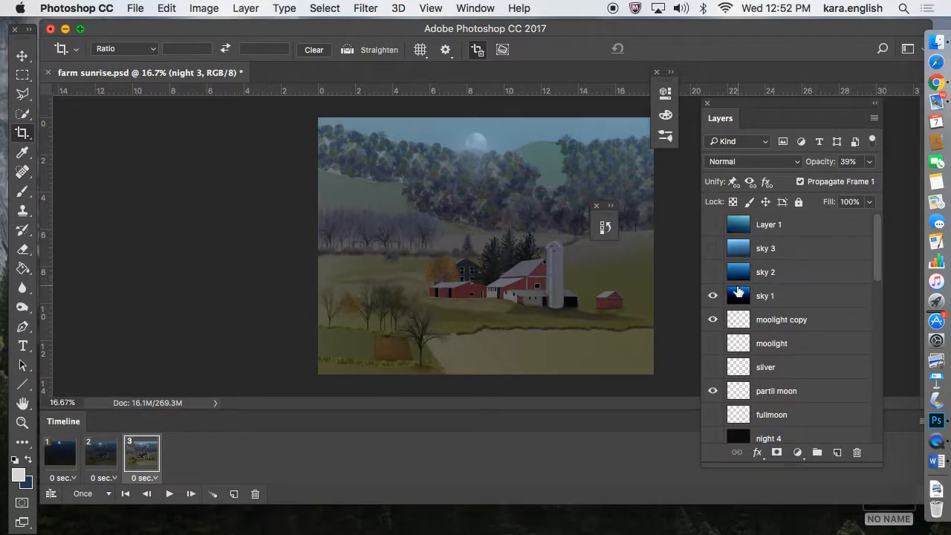
{"action": "left_click", "coordinate": [712, 296]}
{"action": "left_click", "coordinate": [712, 273]}
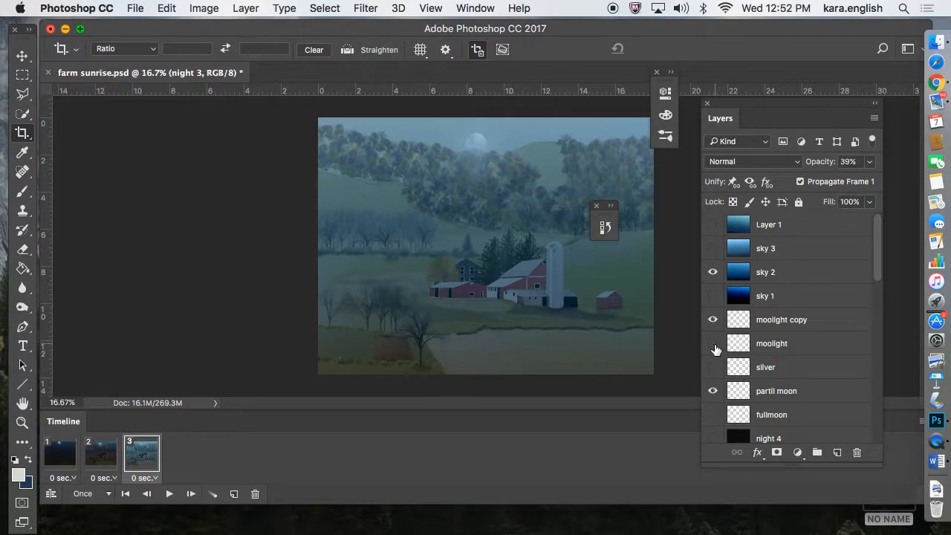
{"action": "left_click", "coordinate": [713, 391]}
Add a fourth animation frame and replace the visible night 3 layer with night 4 in it.
{"action": "left_click", "coordinate": [234, 495]}
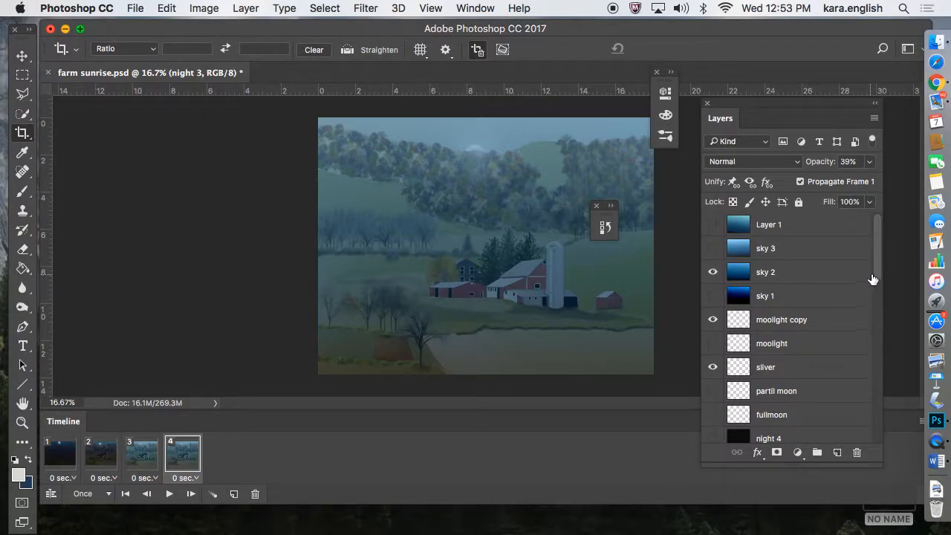
{"action": "left_click_drag", "start_coordinate": [877, 274], "coordinate": [875, 297]}
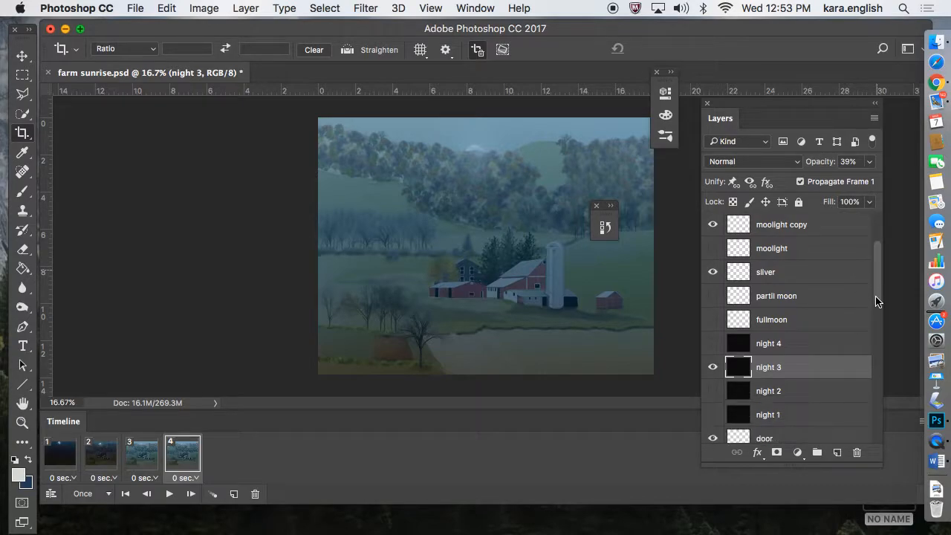
{"action": "left_click", "coordinate": [713, 343]}
{"action": "left_click", "coordinate": [713, 367]}
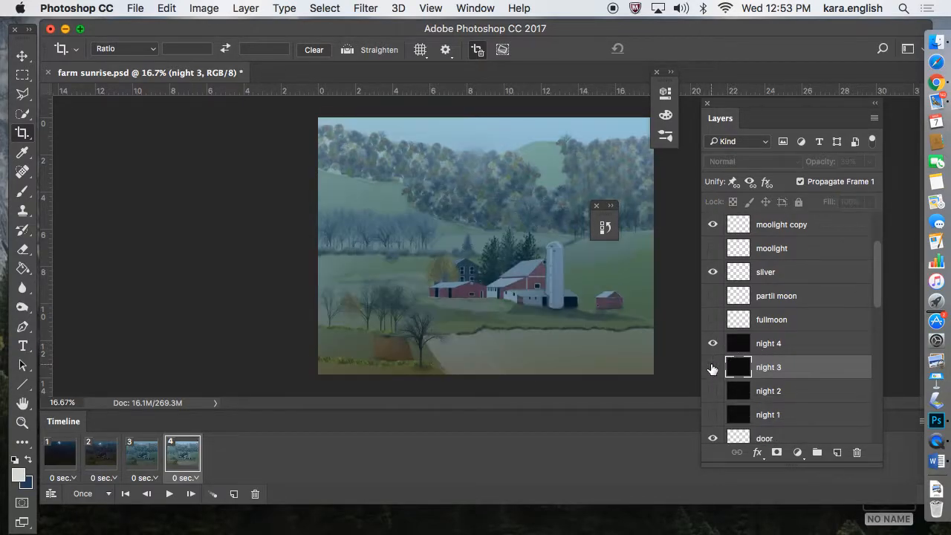
{"action": "left_click", "coordinate": [830, 346]}
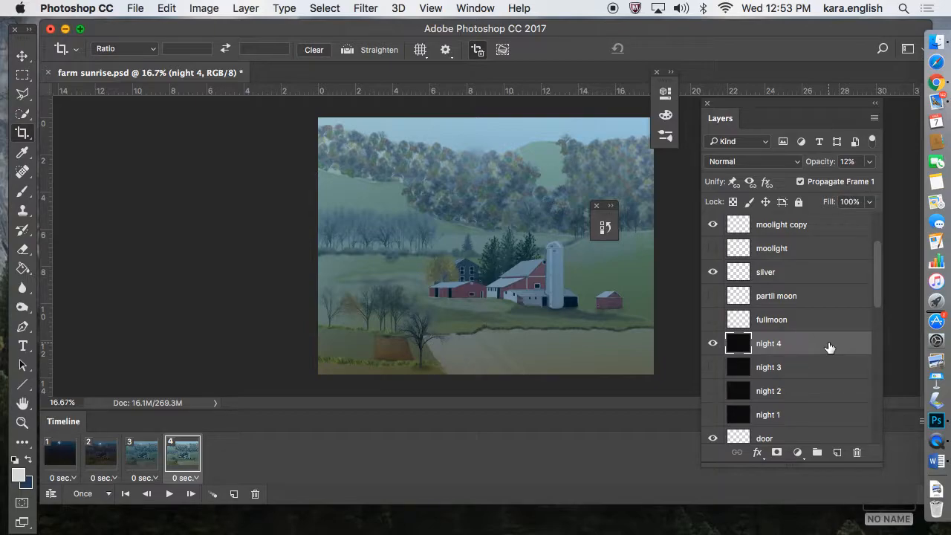
In frame 4, replace sky 2 with sky 3 and hide the moolight copy and sliver layers.
{"action": "scroll", "coordinate": [876, 250], "scroll_direction": "up", "scroll_amount": 4}
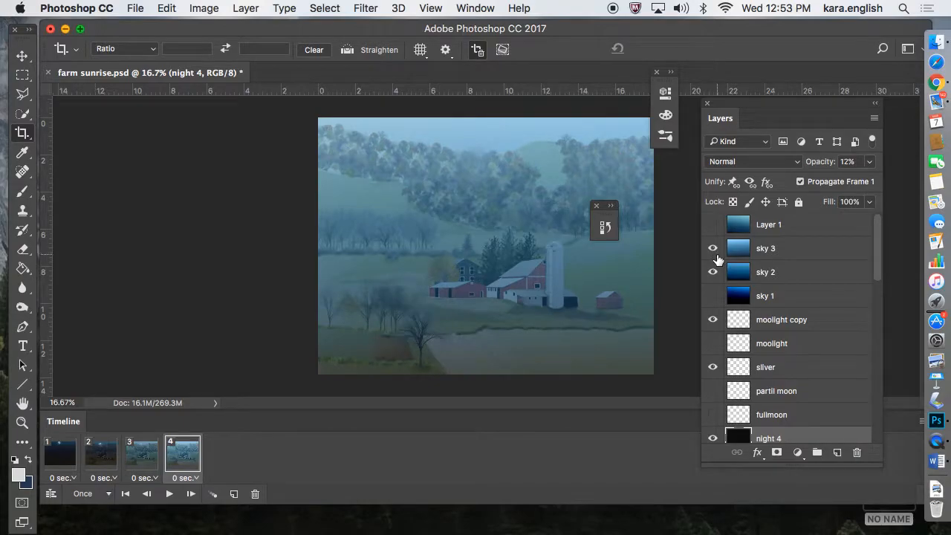
{"action": "left_click", "coordinate": [713, 272]}
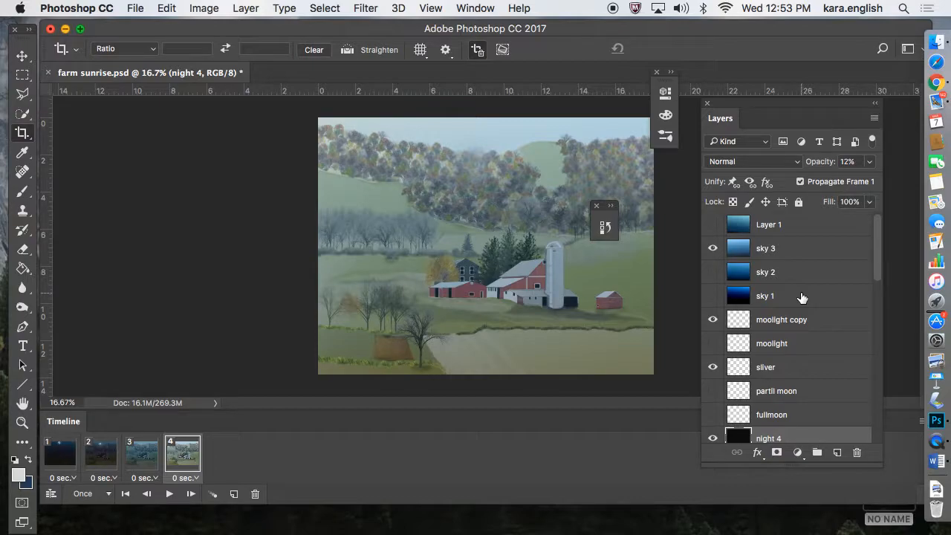
{"action": "left_click", "coordinate": [713, 319]}
{"action": "left_click", "coordinate": [712, 367]}
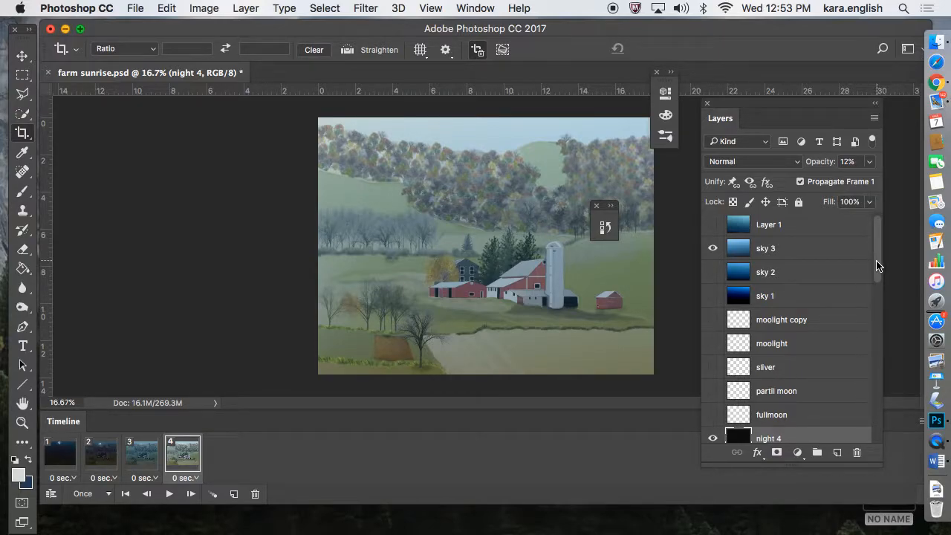
Hide the night 4 layer in frame 4.
{"action": "scroll", "coordinate": [876, 275], "scroll_direction": "down", "scroll_amount": 10}
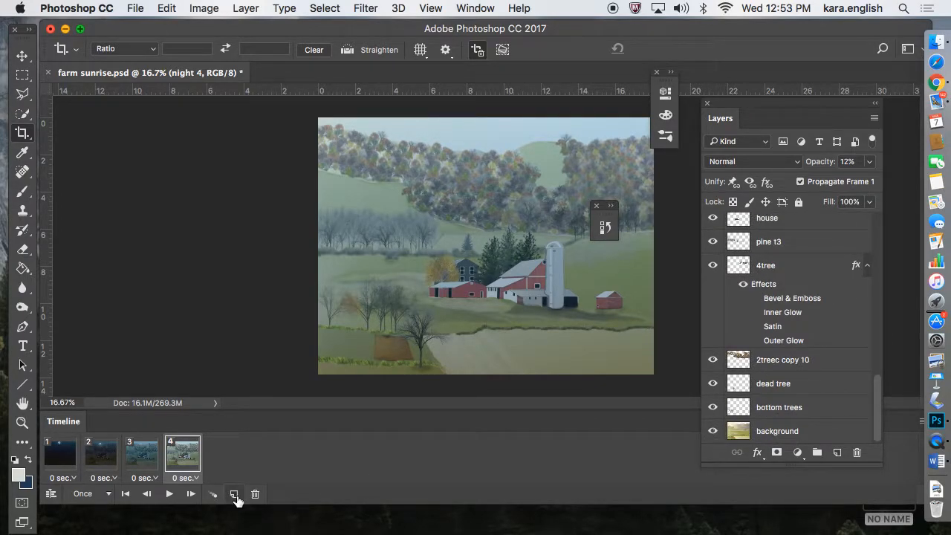
{"action": "left_click_drag", "start_coordinate": [876, 418], "coordinate": [876, 298]}
{"action": "left_click", "coordinate": [712, 296]}
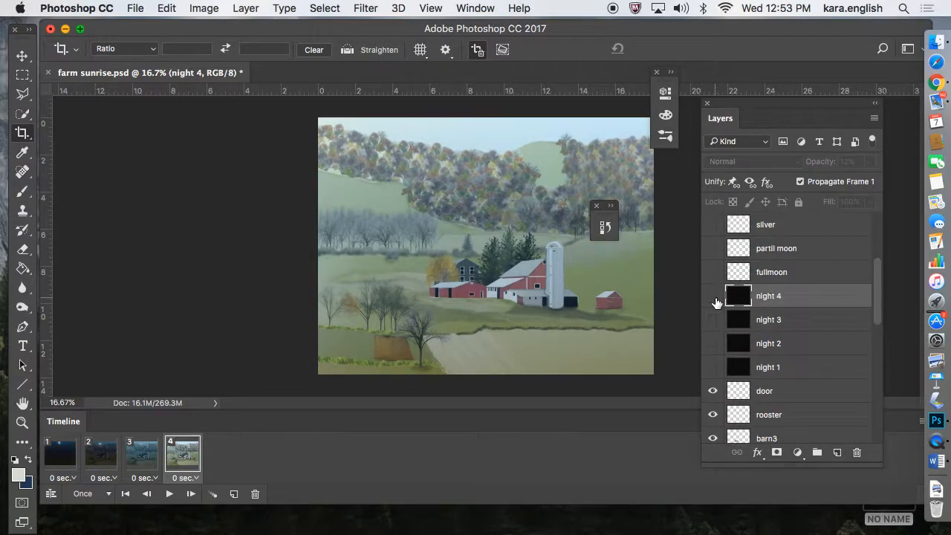
In frame 4, hide the sky 3 layer and show Layer 1 in its place.
{"action": "left_click_drag", "start_coordinate": [875, 300], "coordinate": [879, 238]}
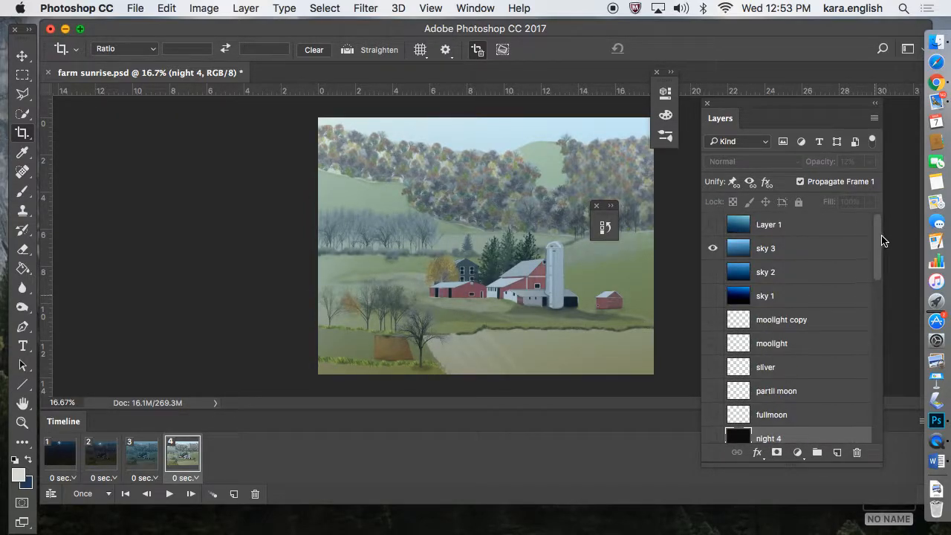
{"action": "left_click", "coordinate": [712, 249]}
{"action": "left_click", "coordinate": [712, 224]}
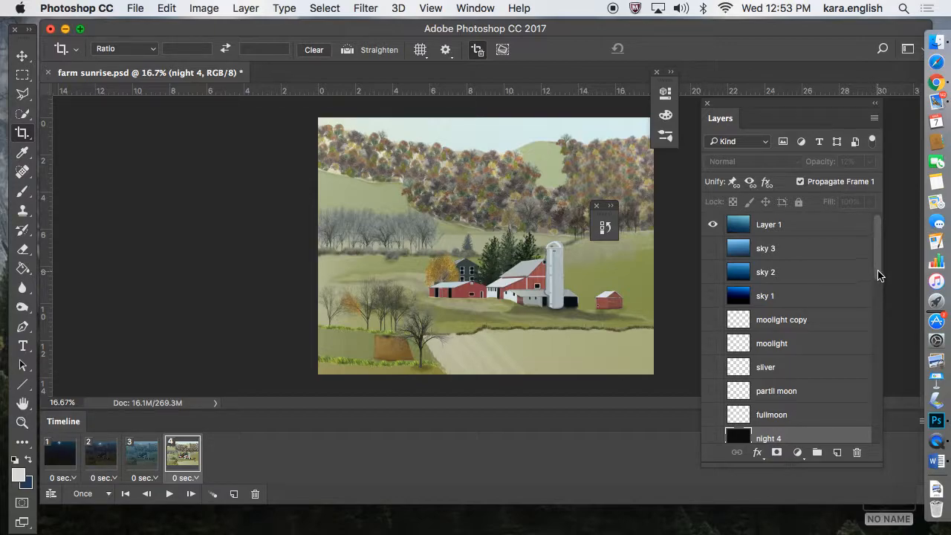
Select the rooster layer and try to move the rooster in the barn doorway with the Move tool.
{"action": "left_click_drag", "start_coordinate": [879, 273], "coordinate": [869, 349]}
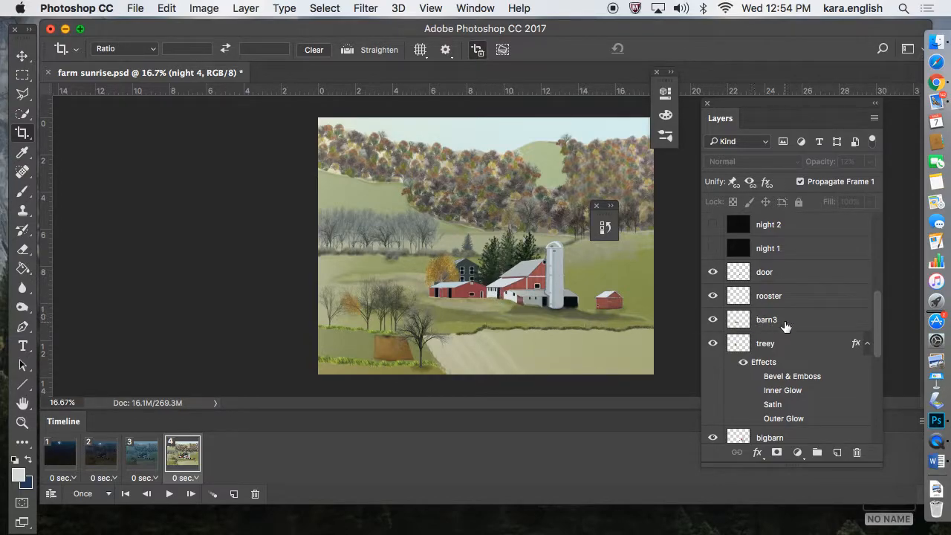
{"action": "mouse_move", "coordinate": [873, 327]}
{"action": "left_mouse_down"}
{"action": "mouse_move", "coordinate": [875, 407]}
{"action": "mouse_move", "coordinate": [875, 335]}
{"action": "left_mouse_up"}
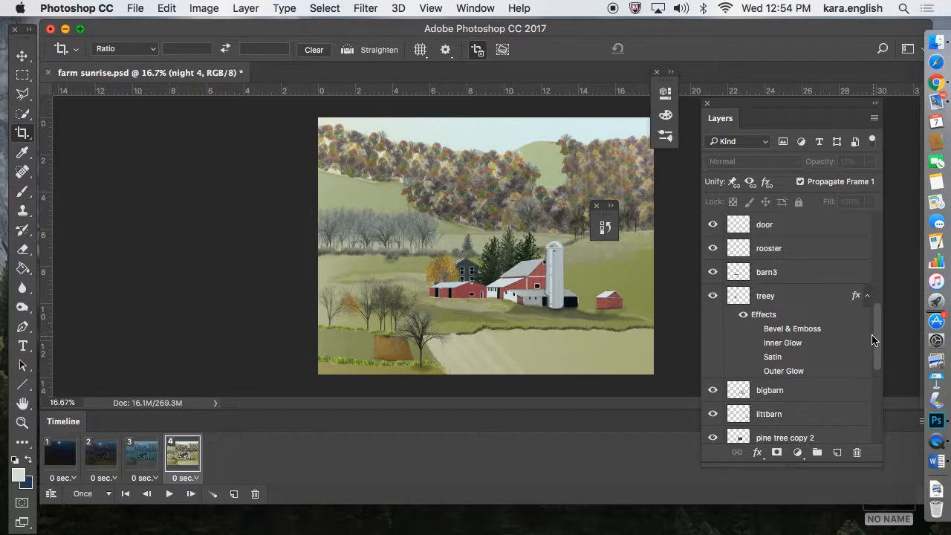
{"action": "left_click", "coordinate": [794, 254]}
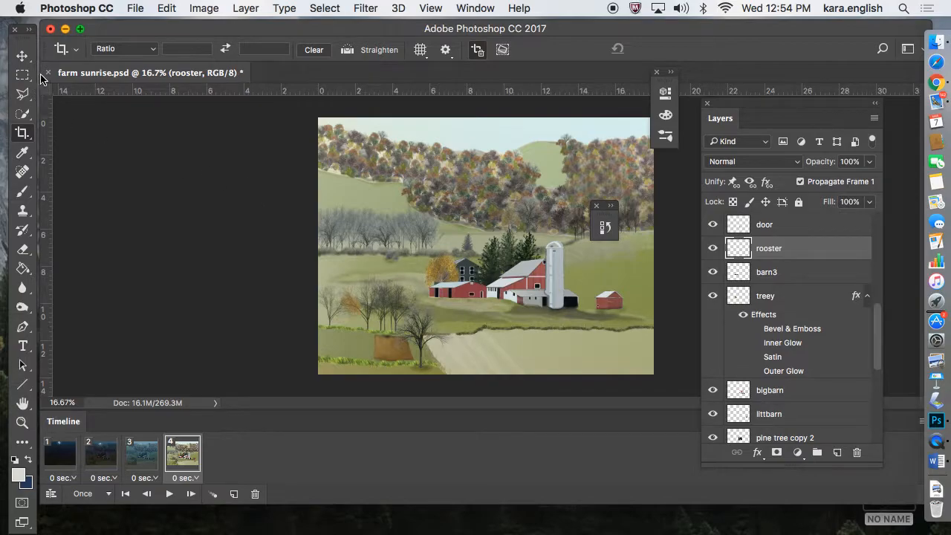
{"action": "left_click", "coordinate": [22, 56]}
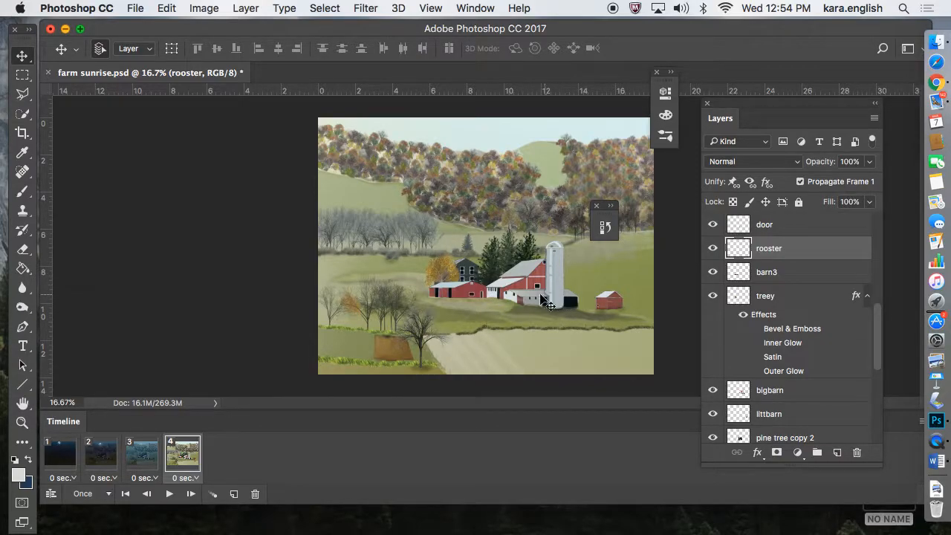
{"action": "left_click", "coordinate": [500, 296]}
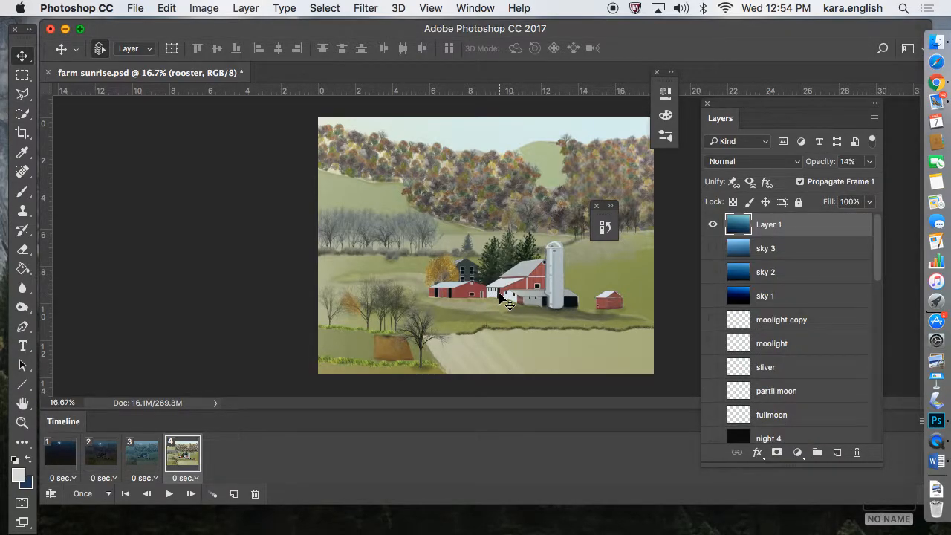
{"action": "left_click_drag", "start_coordinate": [507, 303], "coordinate": [543, 310]}
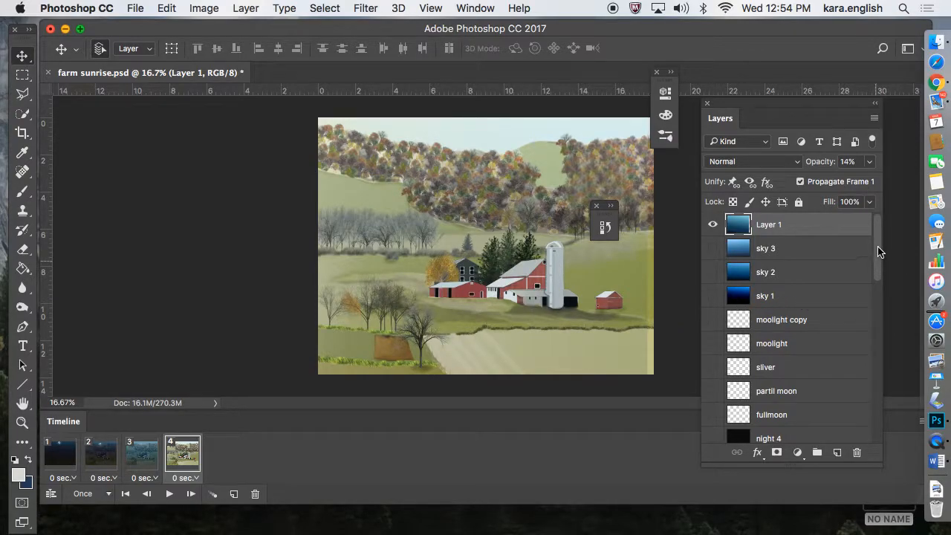
In frame 4, hide Layer 1 and the door layer, and shift the rooster slightly within the open barn doorway.
{"action": "left_click", "coordinate": [712, 224]}
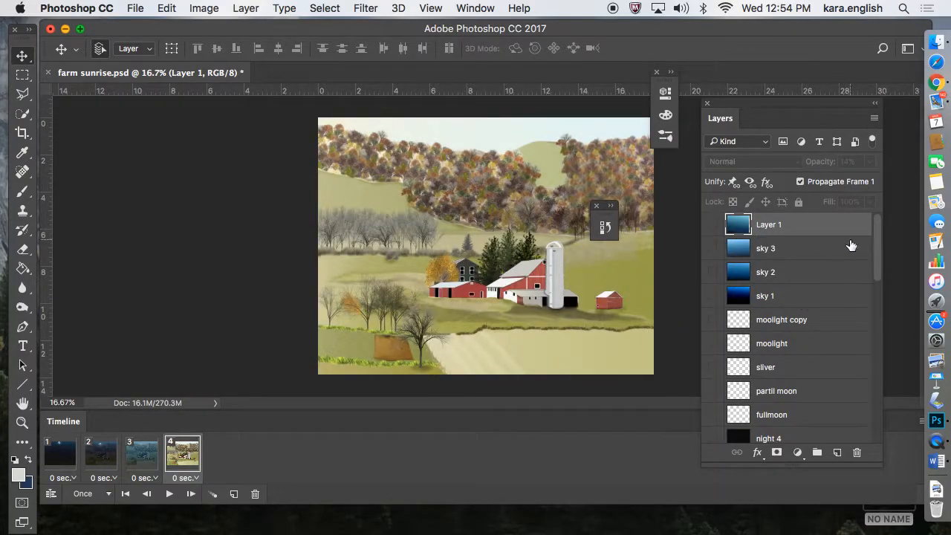
{"action": "left_click_drag", "start_coordinate": [872, 245], "coordinate": [870, 311]}
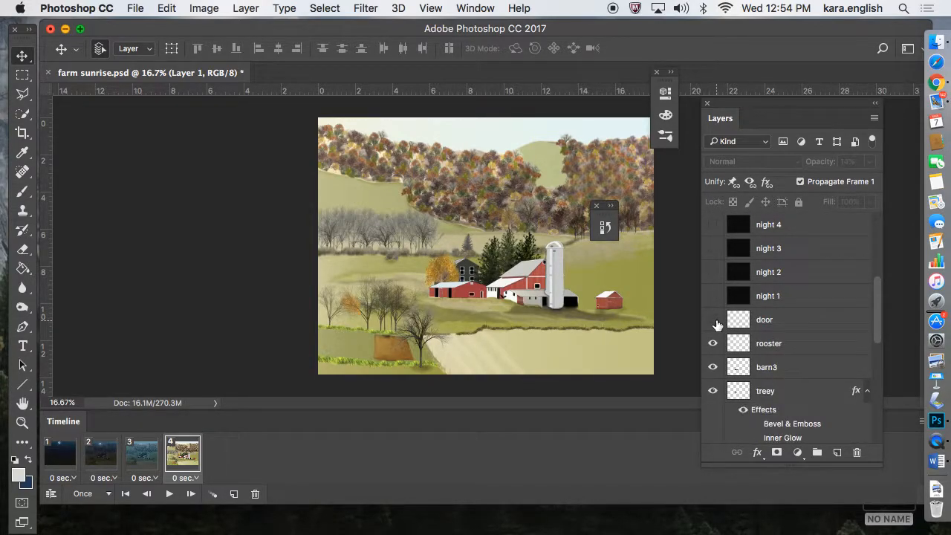
{"action": "left_click", "coordinate": [503, 298]}
{"action": "left_click_drag", "start_coordinate": [501, 297], "coordinate": [499, 300]}
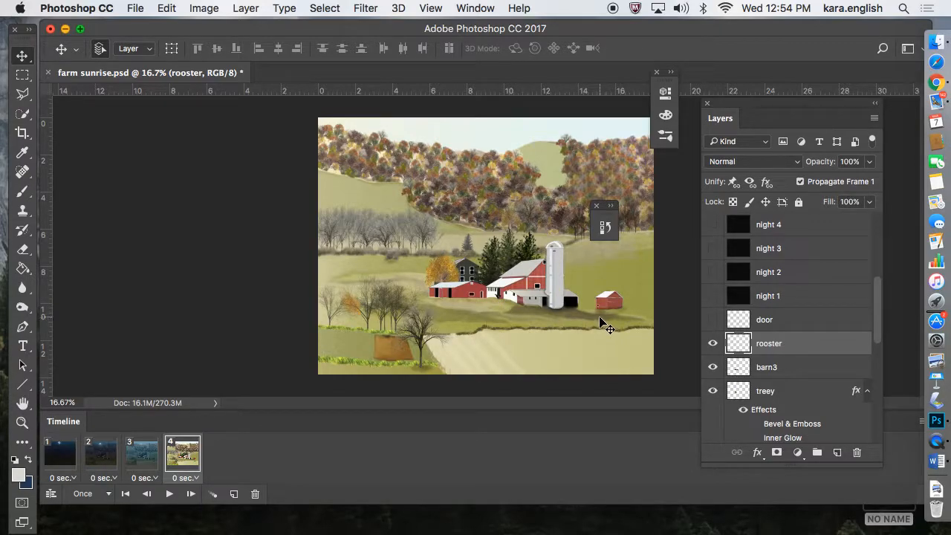
Show the door layer, try to move the rooster in the doorway, and undo the accidental barn move.
{"action": "left_click", "coordinate": [713, 319]}
{"action": "left_click", "coordinate": [432, 7]}
{"action": "left_click", "coordinate": [433, 125]}
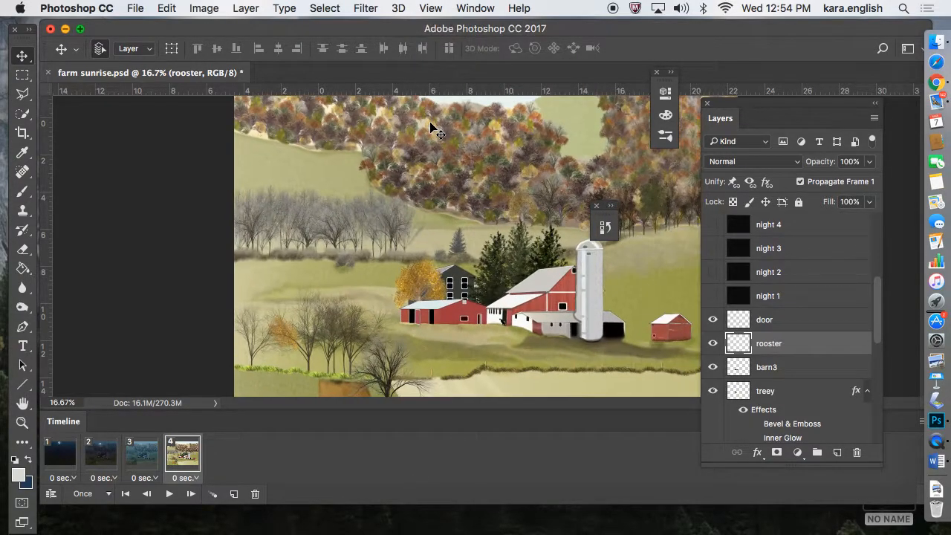
{"action": "left_click", "coordinate": [503, 324]}
{"action": "left_click_drag", "start_coordinate": [501, 325], "coordinate": [505, 320]}
{"action": "left_click", "coordinate": [159, 8]}
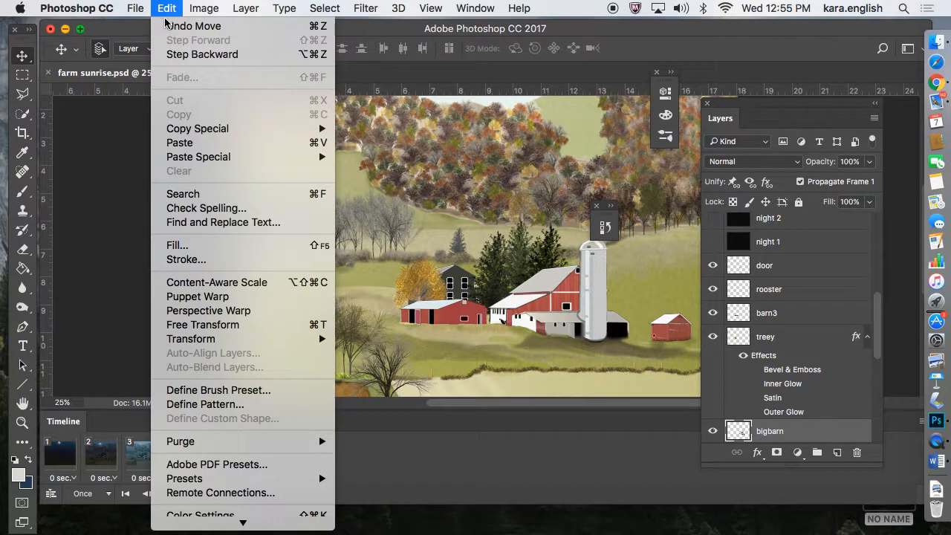
{"action": "left_click", "coordinate": [175, 25]}
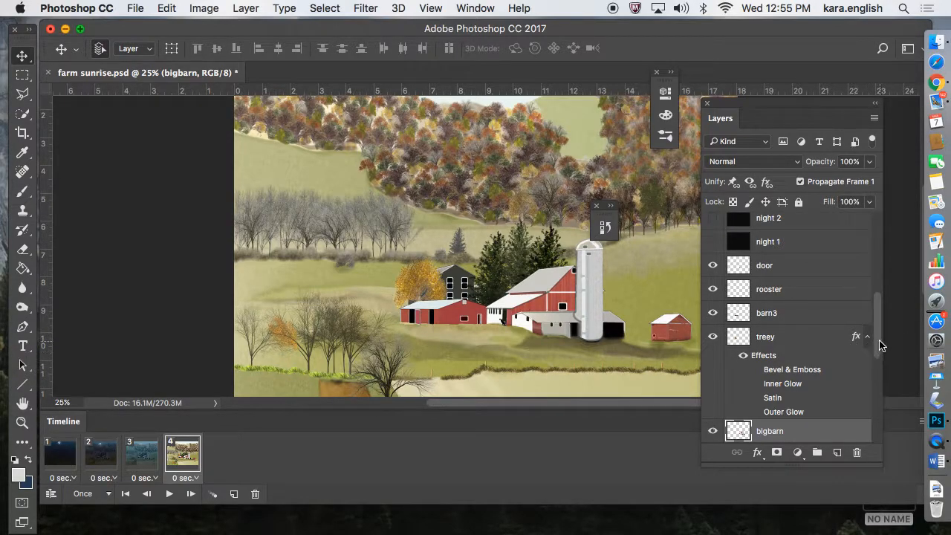
Hide the door layer in frame 4, select the rooster layer, and reposition the rooster in the barn doorway.
{"action": "scroll", "coordinate": [879, 341], "scroll_direction": "down", "scroll_amount": 3}
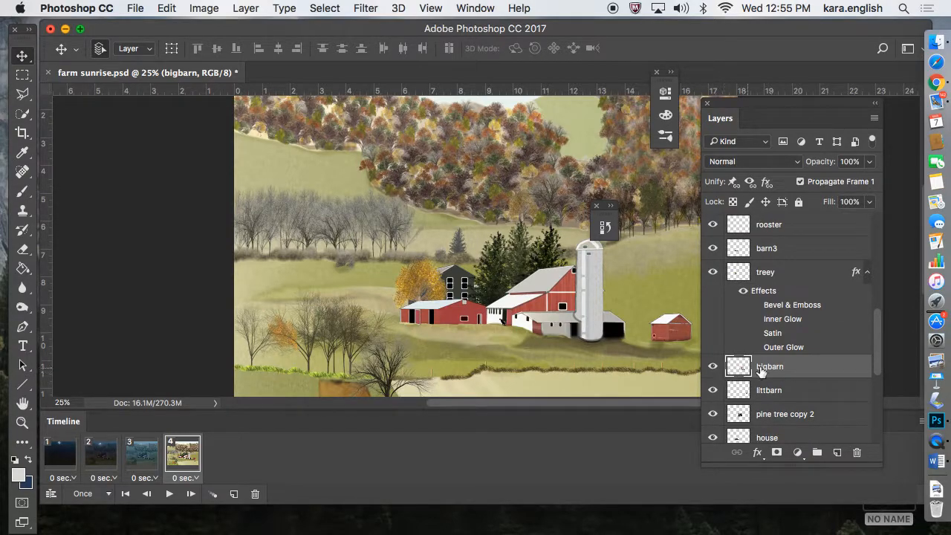
{"action": "scroll", "coordinate": [879, 331], "scroll_direction": "up", "scroll_amount": 3}
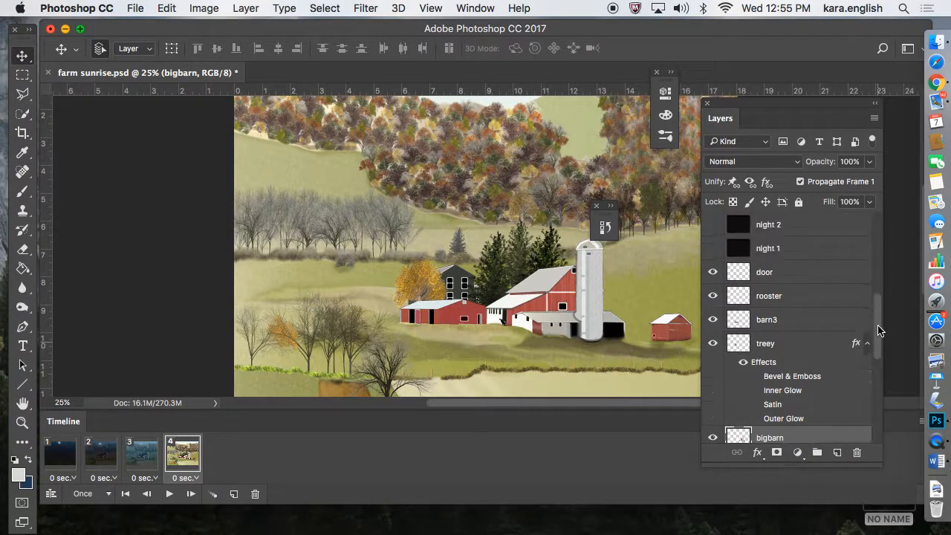
{"action": "left_click", "coordinate": [713, 274]}
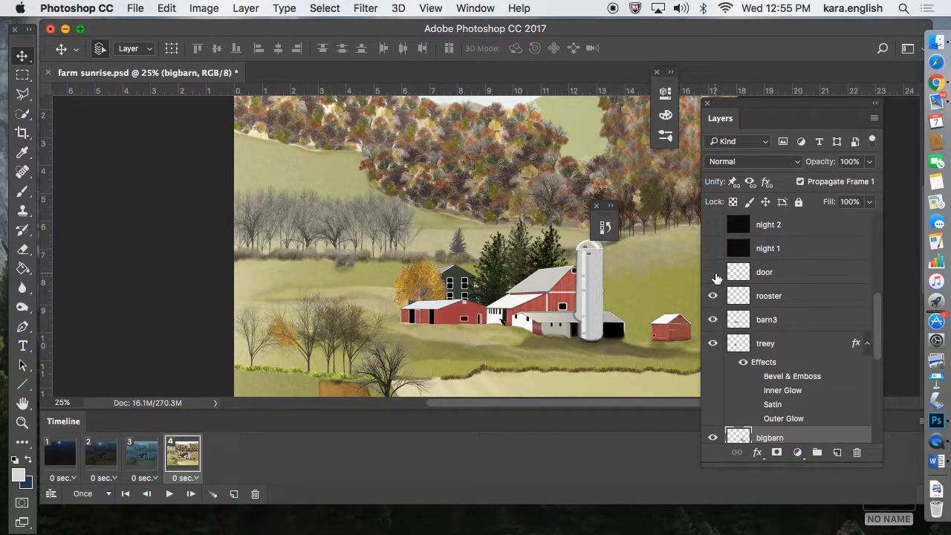
{"action": "left_click", "coordinate": [770, 297]}
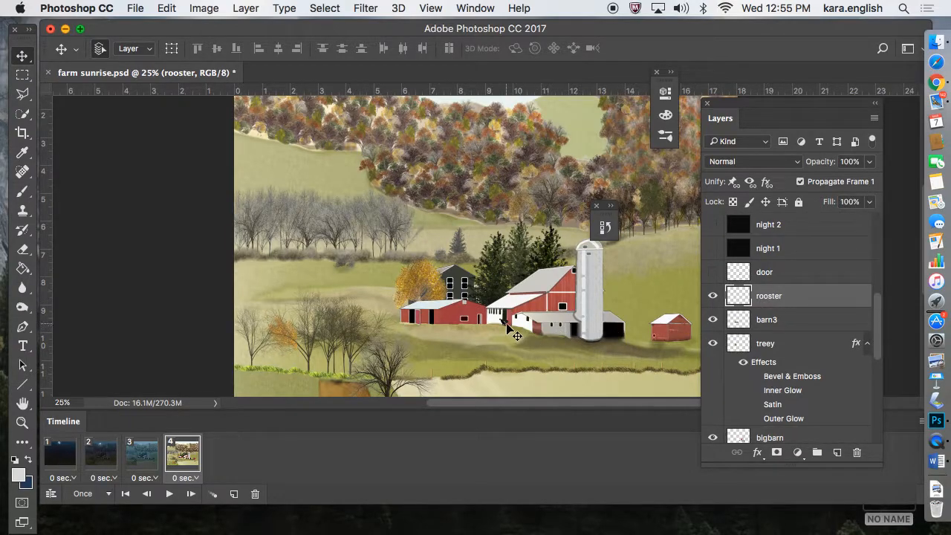
{"action": "left_click_drag", "start_coordinate": [508, 325], "coordinate": [508, 325]}
Show Layer 1 in frame 4 and shift it to cover the uncovered strip along the canvas's right edge.
{"action": "left_click_drag", "start_coordinate": [876, 314], "coordinate": [876, 224]}
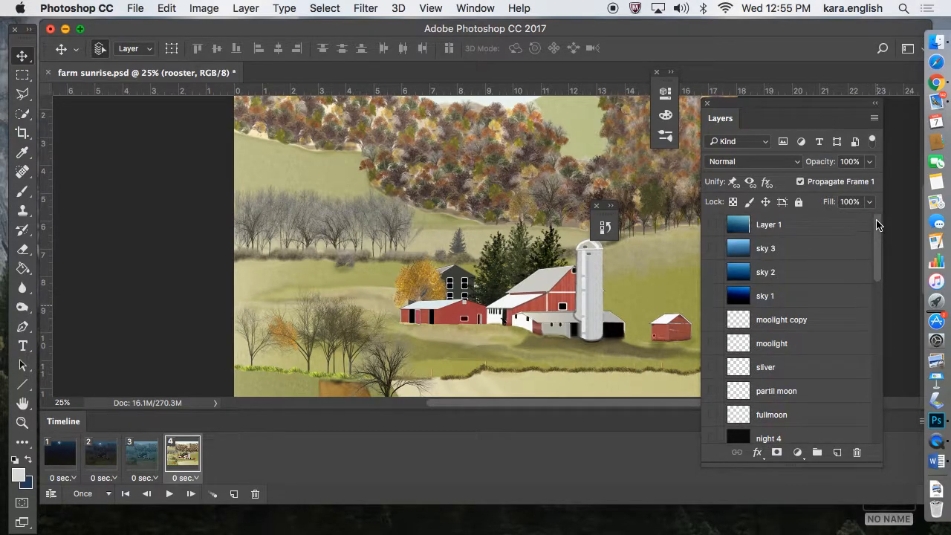
{"action": "left_click", "coordinate": [790, 231]}
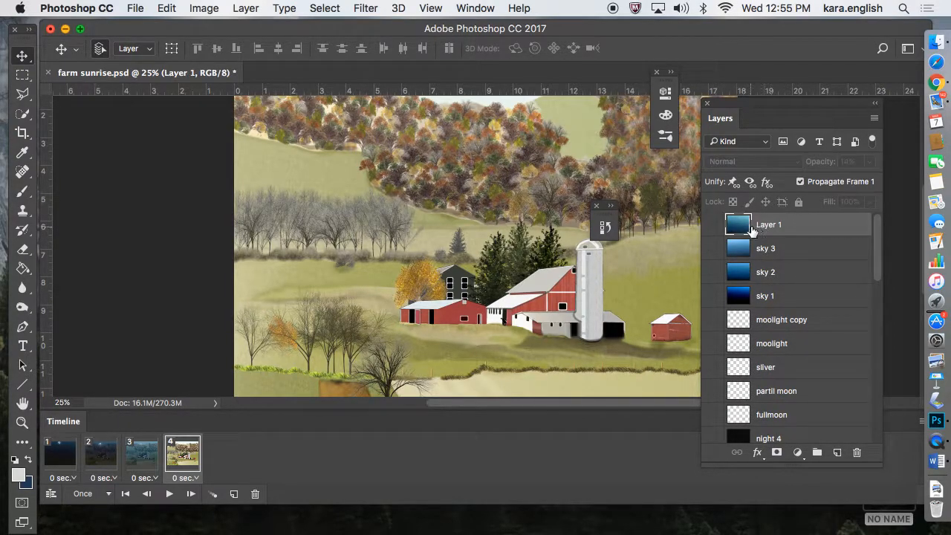
{"action": "left_click", "coordinate": [713, 224]}
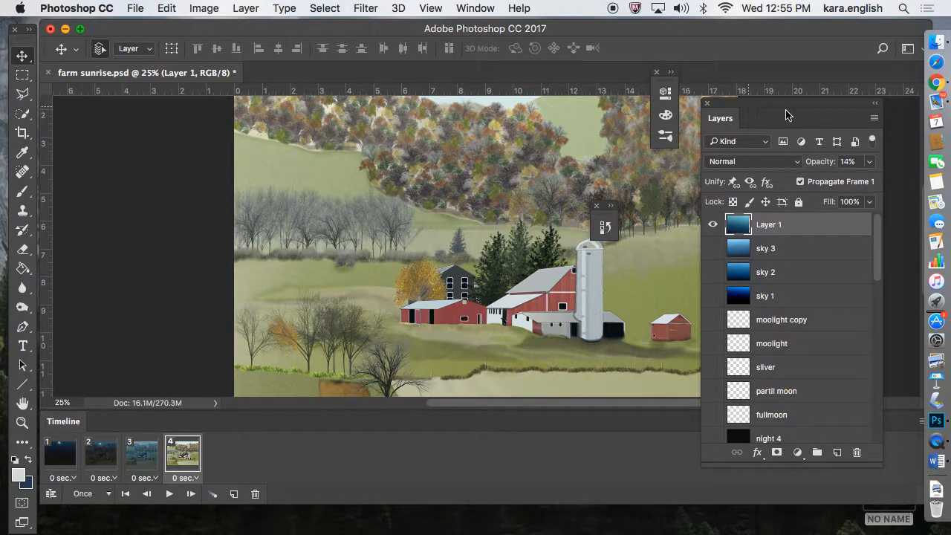
{"action": "left_click_drag", "start_coordinate": [773, 111], "coordinate": [804, 111]}
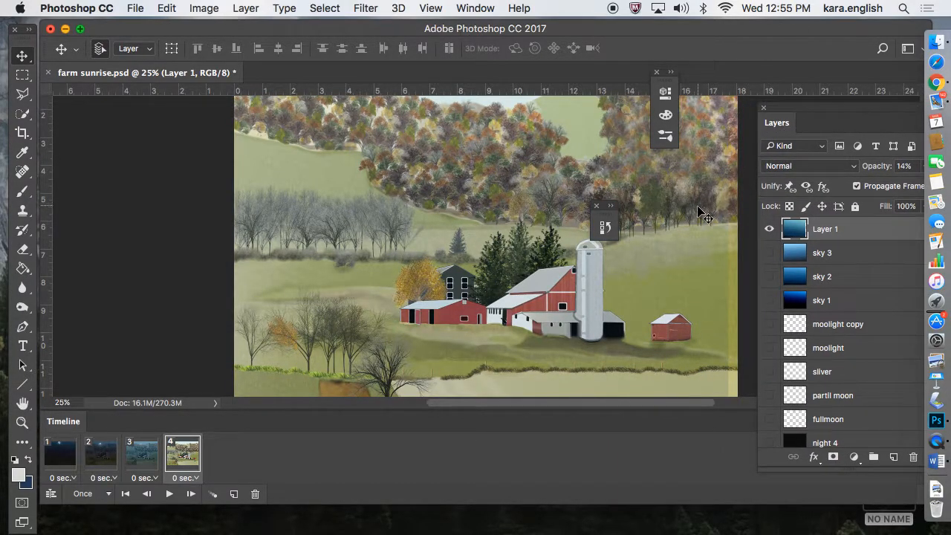
{"action": "left_click_drag", "start_coordinate": [699, 211], "coordinate": [708, 213]}
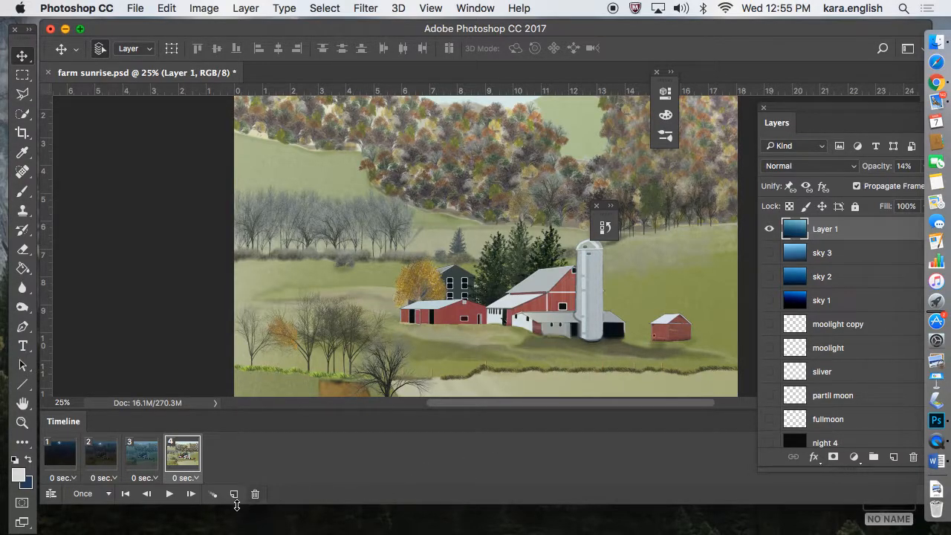
Add a fifth animation frame and hide Layer 1 in it.
{"action": "left_click", "coordinate": [234, 494]}
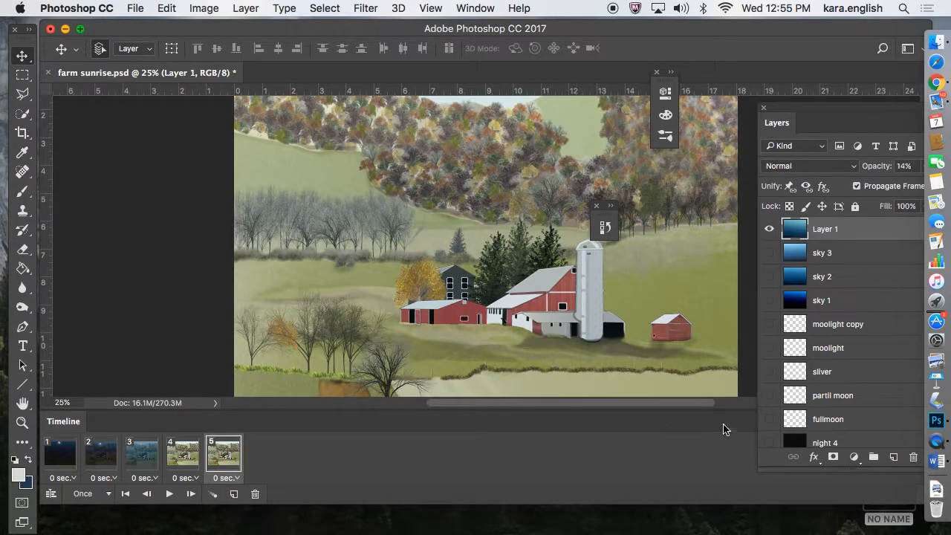
{"action": "left_click_drag", "start_coordinate": [883, 122], "coordinate": [829, 106]}
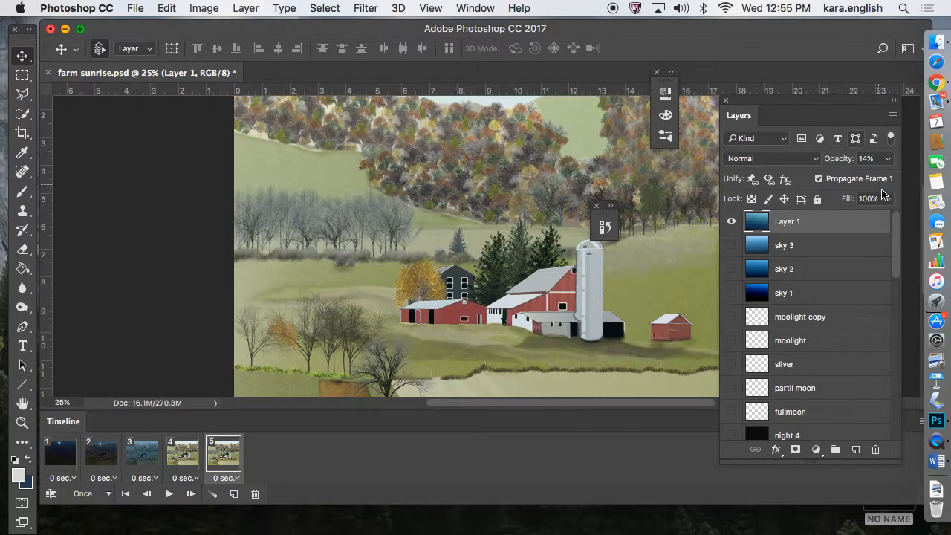
{"action": "scroll", "coordinate": [892, 229], "scroll_direction": "down", "scroll_amount": 1}
{"action": "scroll", "coordinate": [893, 231], "scroll_direction": "up", "scroll_amount": 1}
{"action": "left_click", "coordinate": [732, 222]}
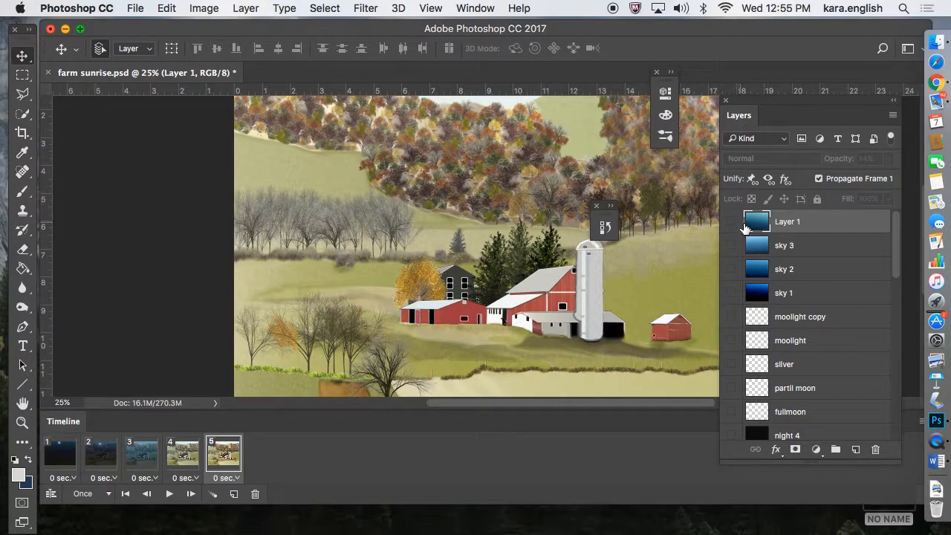
In frame 5, hide the door layer and move the rooster out into the open barn doorway.
{"action": "scroll", "coordinate": [892, 238], "scroll_direction": "down", "scroll_amount": 3}
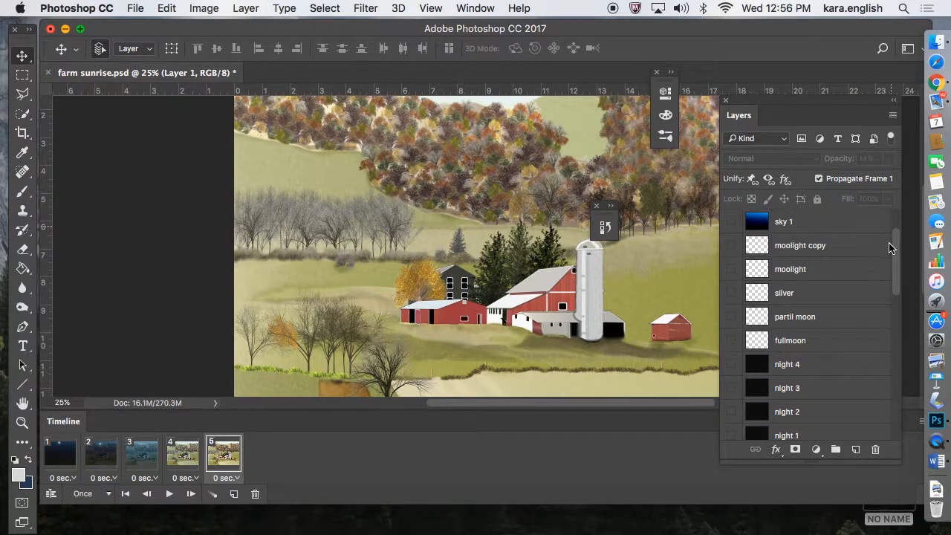
{"action": "scroll", "coordinate": [890, 256], "scroll_direction": "down", "scroll_amount": 4}
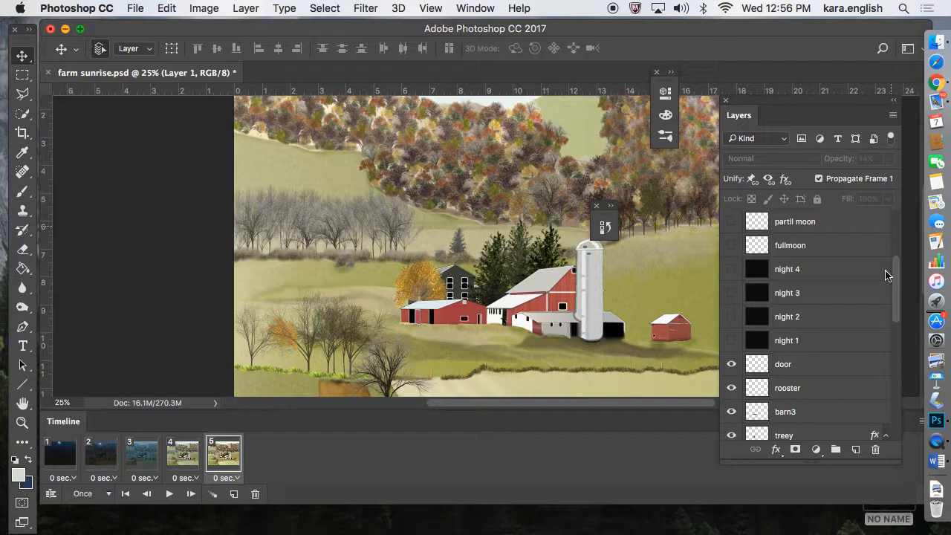
{"action": "left_click", "coordinate": [731, 364]}
{"action": "left_click", "coordinate": [772, 389]}
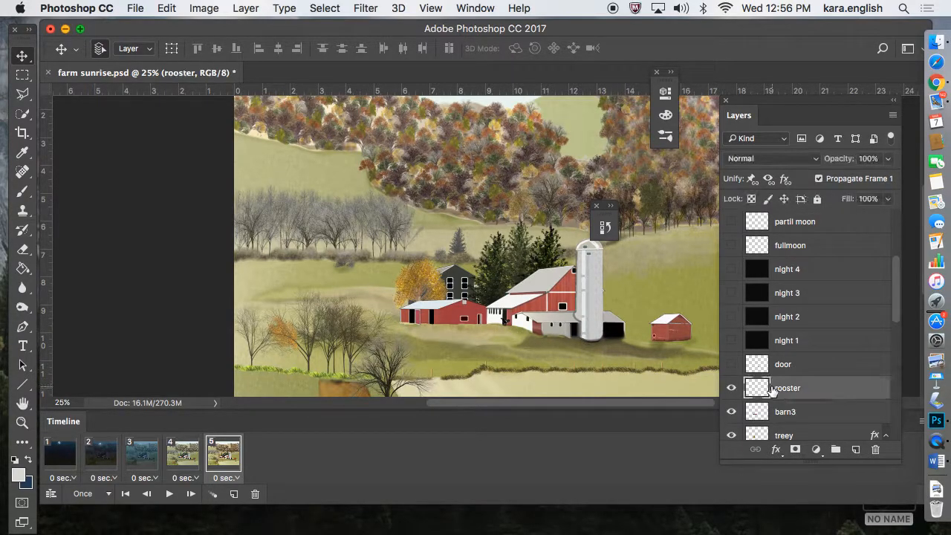
{"action": "left_click_drag", "start_coordinate": [495, 321], "coordinate": [499, 321]}
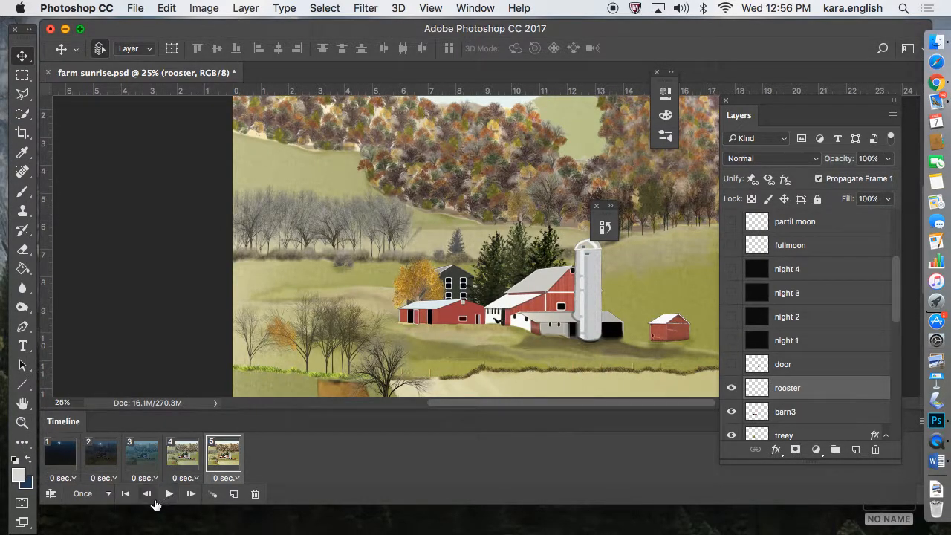
Play the animation from the first frame.
{"action": "left_click", "coordinate": [64, 463]}
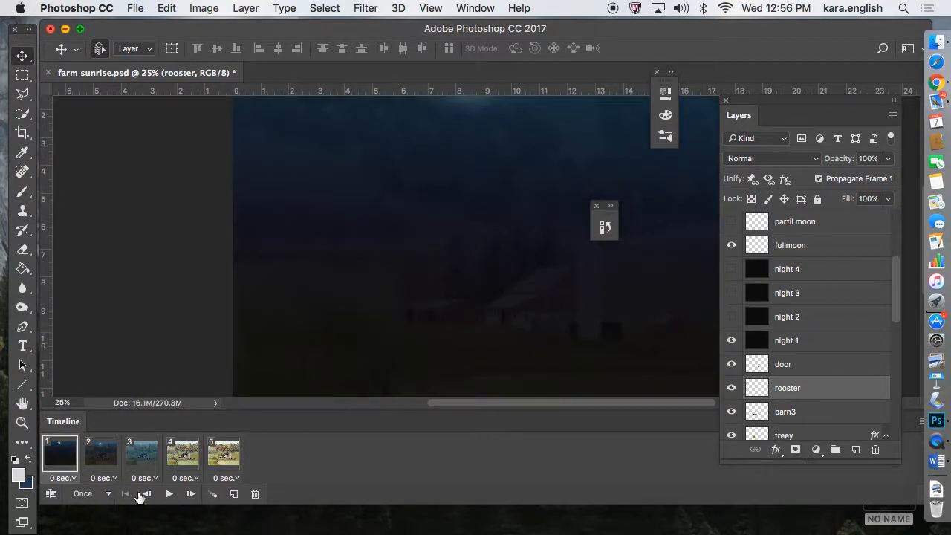
{"action": "left_click", "coordinate": [169, 494]}
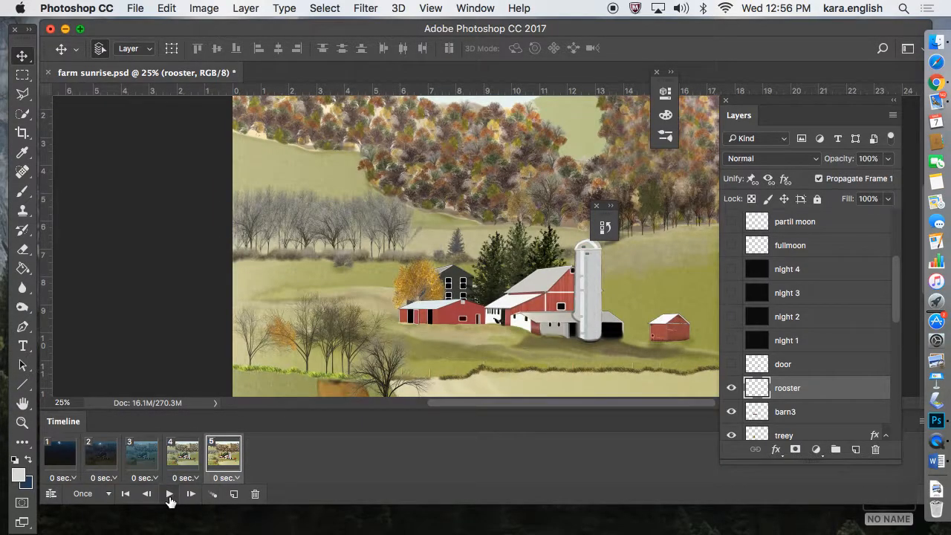
Set the delay of all five frames to 1.0 second and play the animation.
{"action": "left_click", "coordinate": [69, 462]}
{"action": "left_click", "coordinate": [216, 467], "text": "shift"}
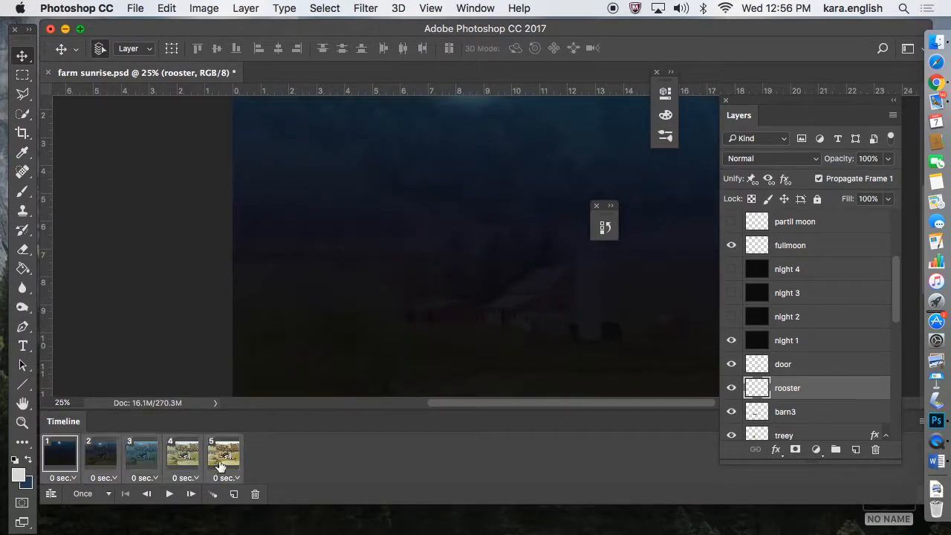
{"action": "left_click", "coordinate": [71, 478]}
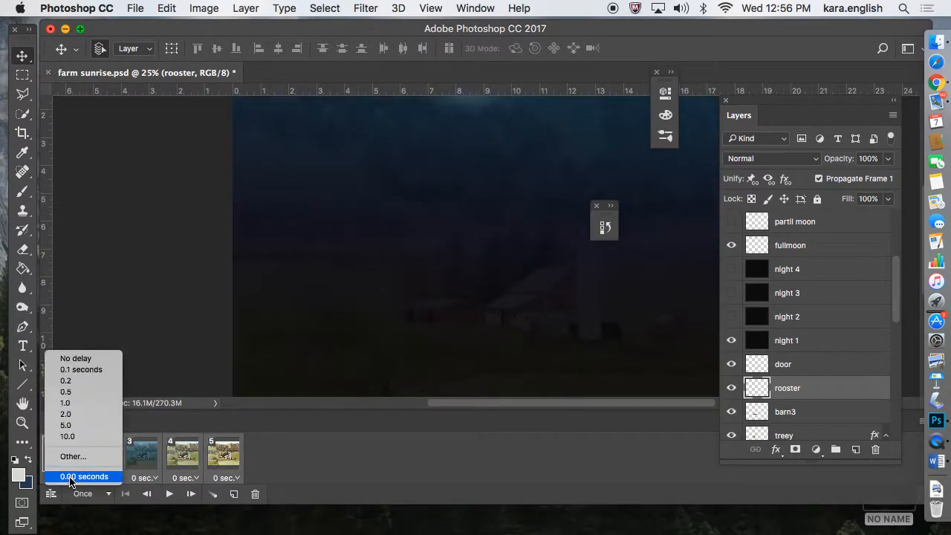
{"action": "left_click", "coordinate": [78, 403]}
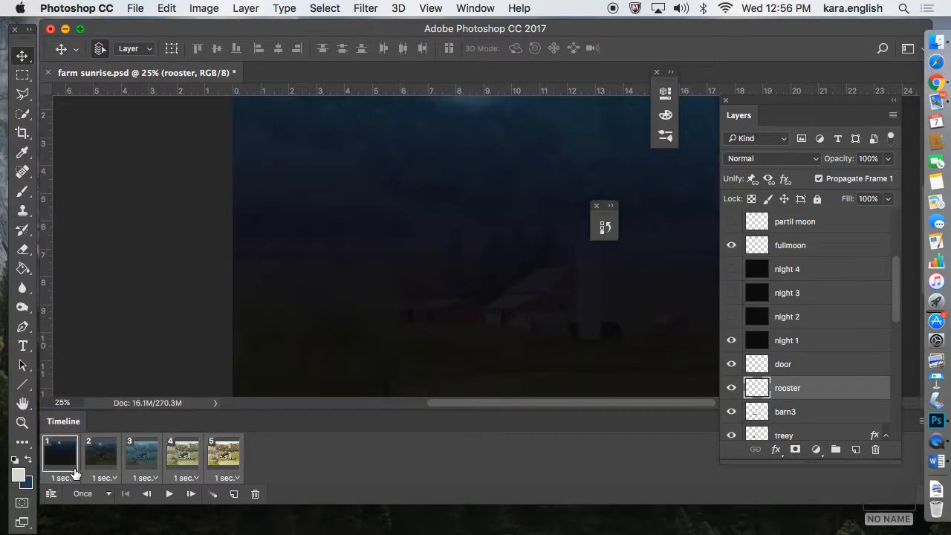
{"action": "left_click", "coordinate": [169, 494]}
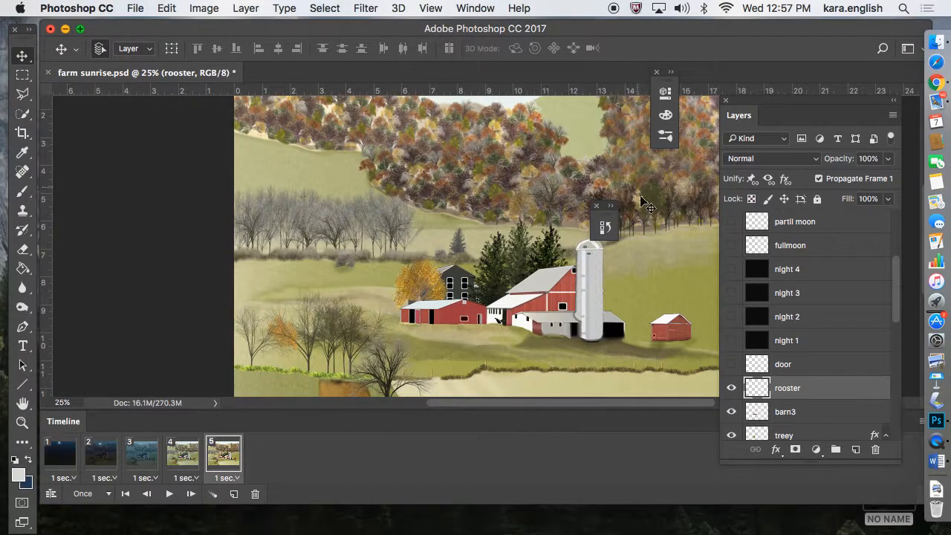
{"action": "right_click", "coordinate": [940, 450]}
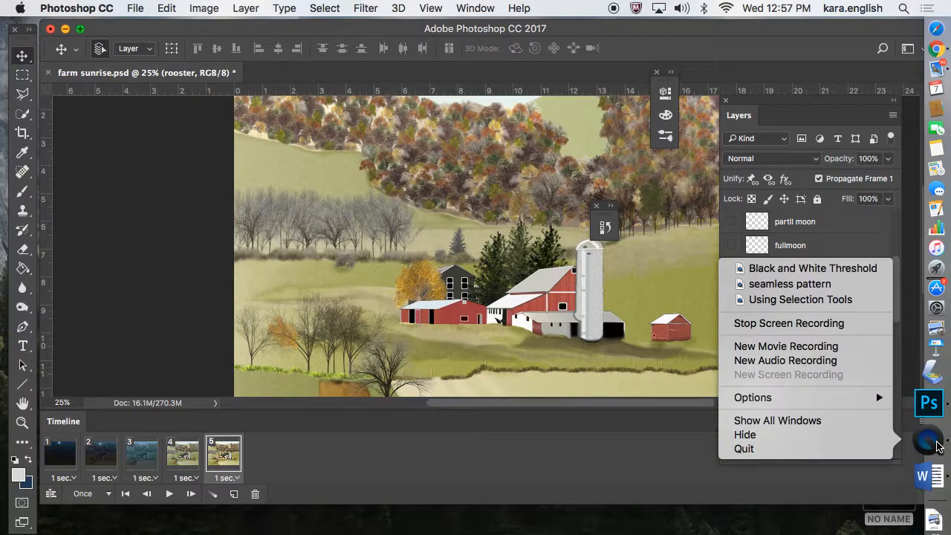
{"action": "left_click", "coordinate": [828, 449]}
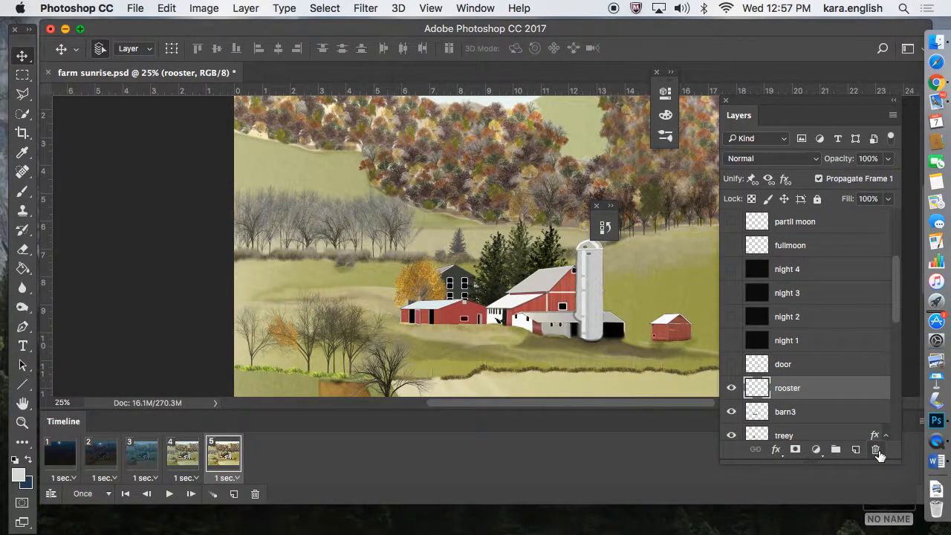